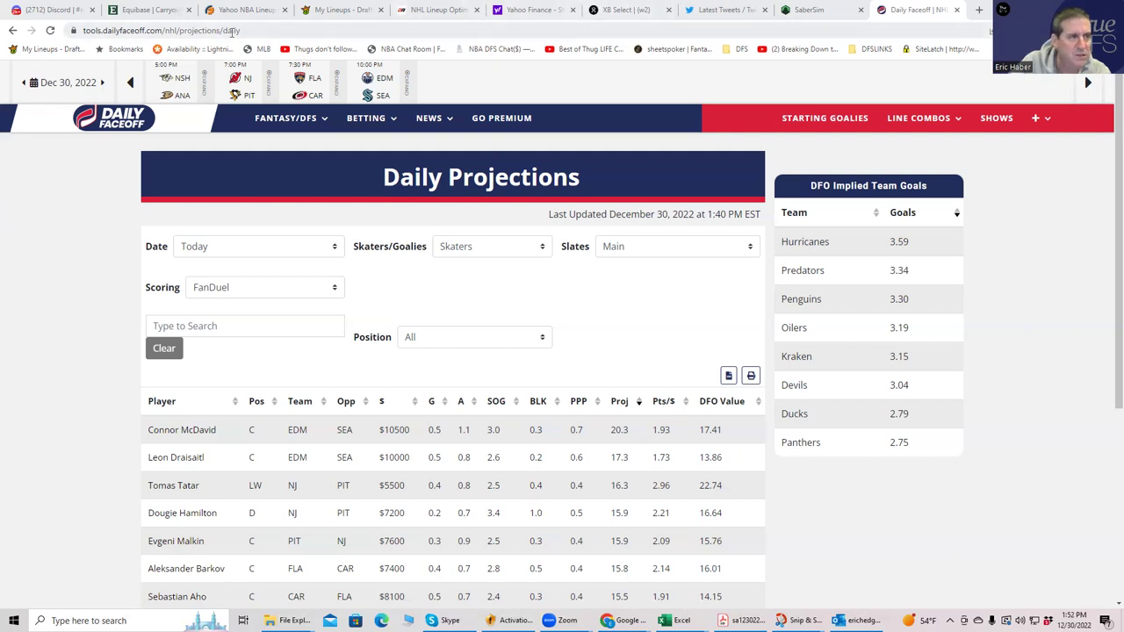
- Review the NHL projections in SaberSim and the game totals in the DailyRoto lineup optimizer
left_click(804, 9)
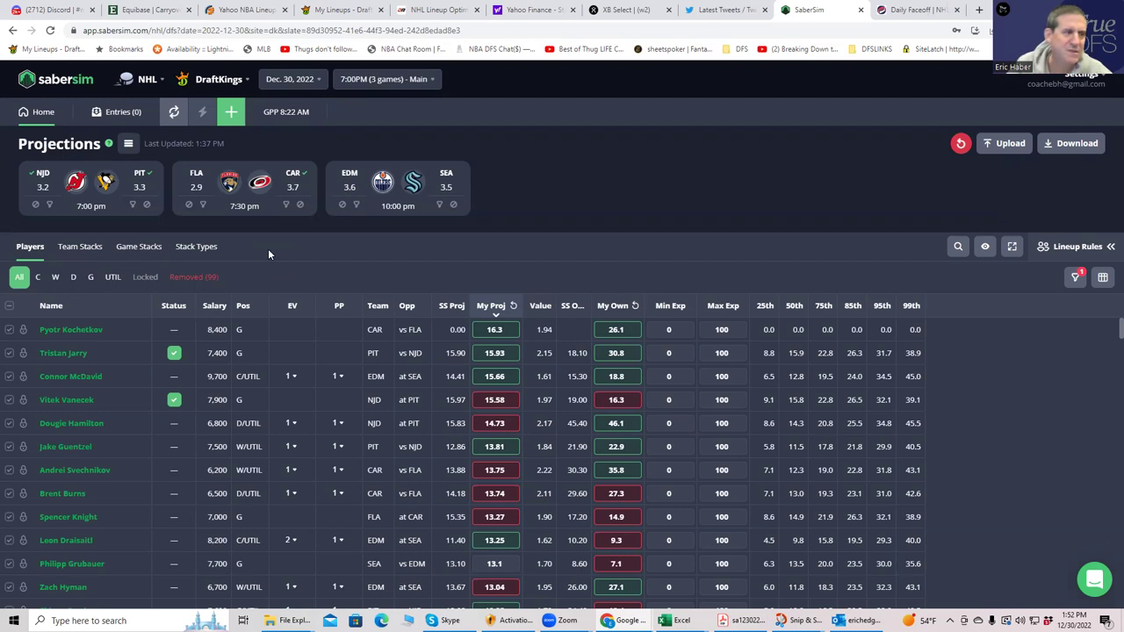
mouse_move(303, 179)
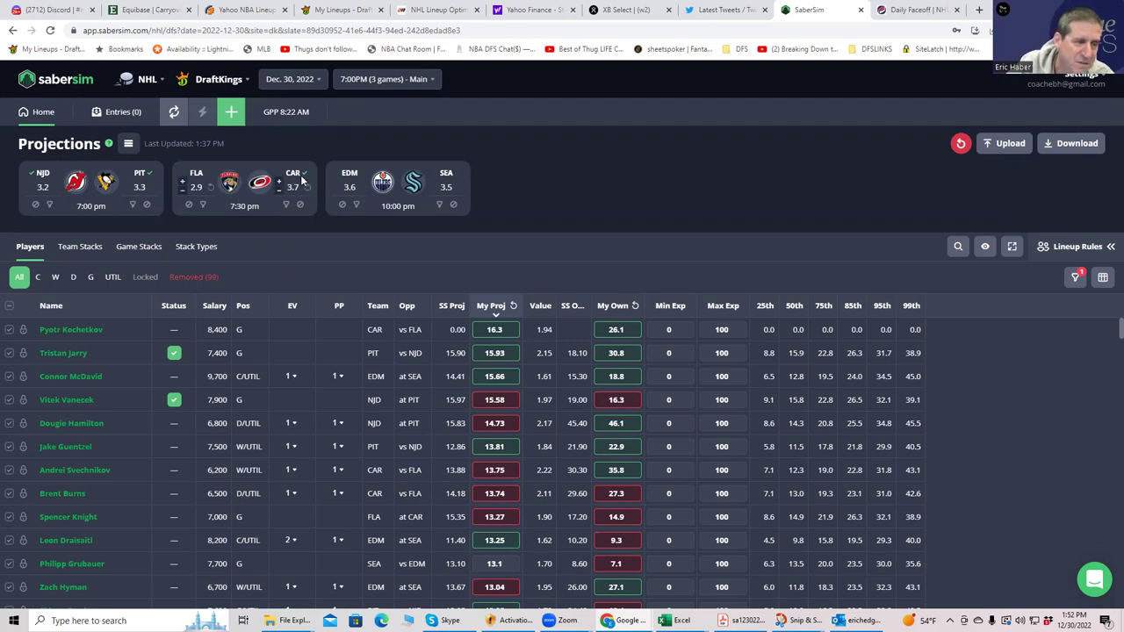
left_click(414, 12)
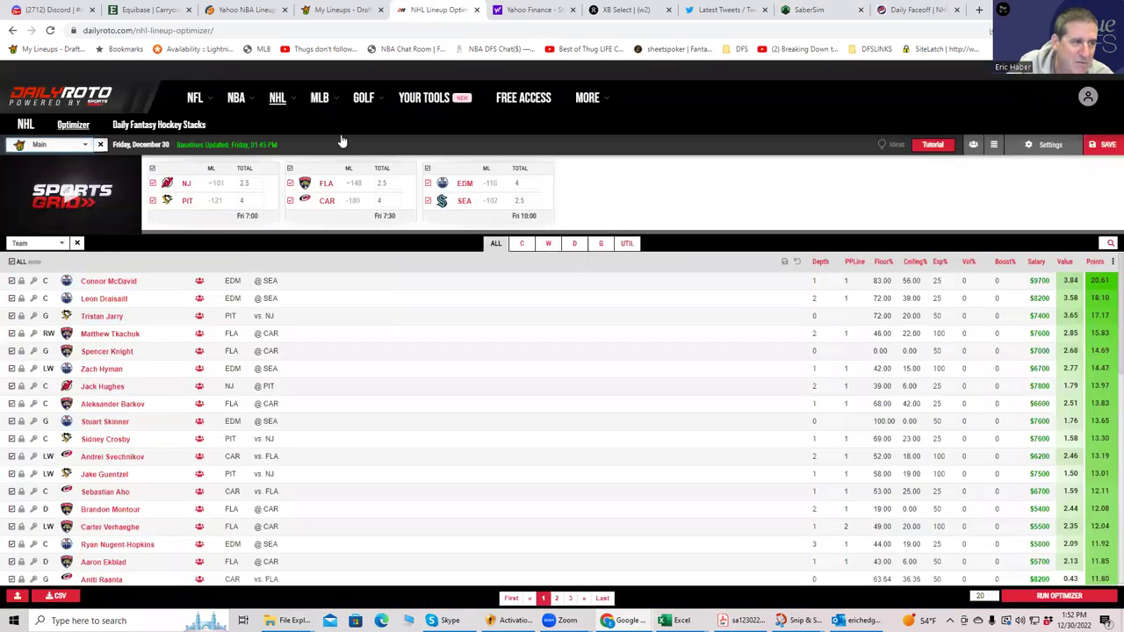
mouse_move(24, 170)
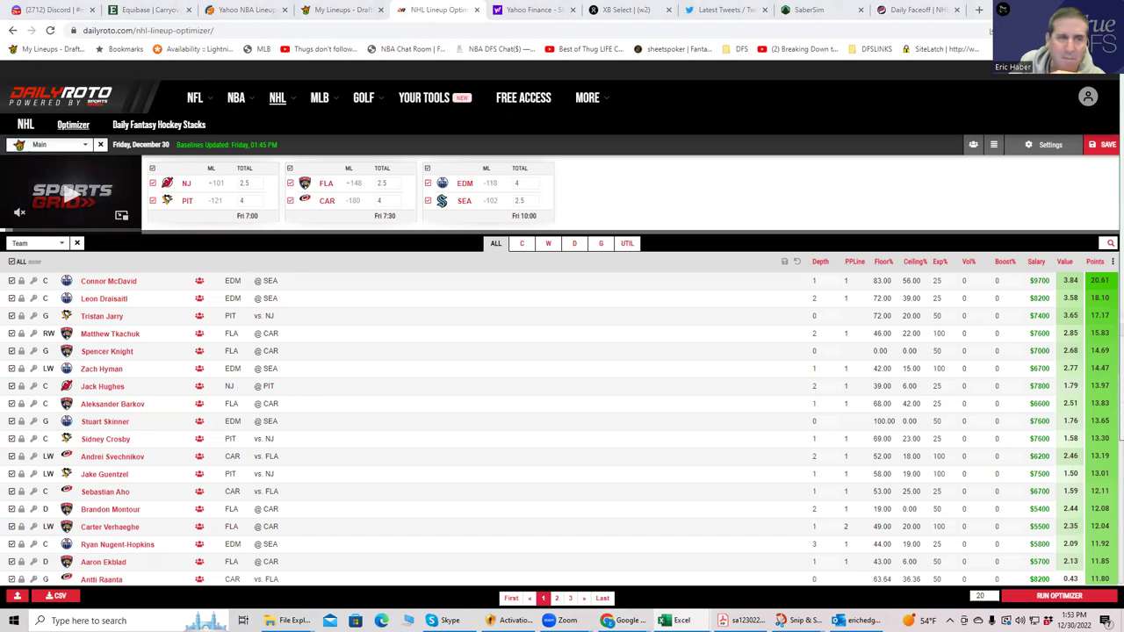
- Switch to the NHLDK_Proj workbook in Excel, maximize it, and sort players by Sheets Value Score from largest to smallest
key("alt+Tab")
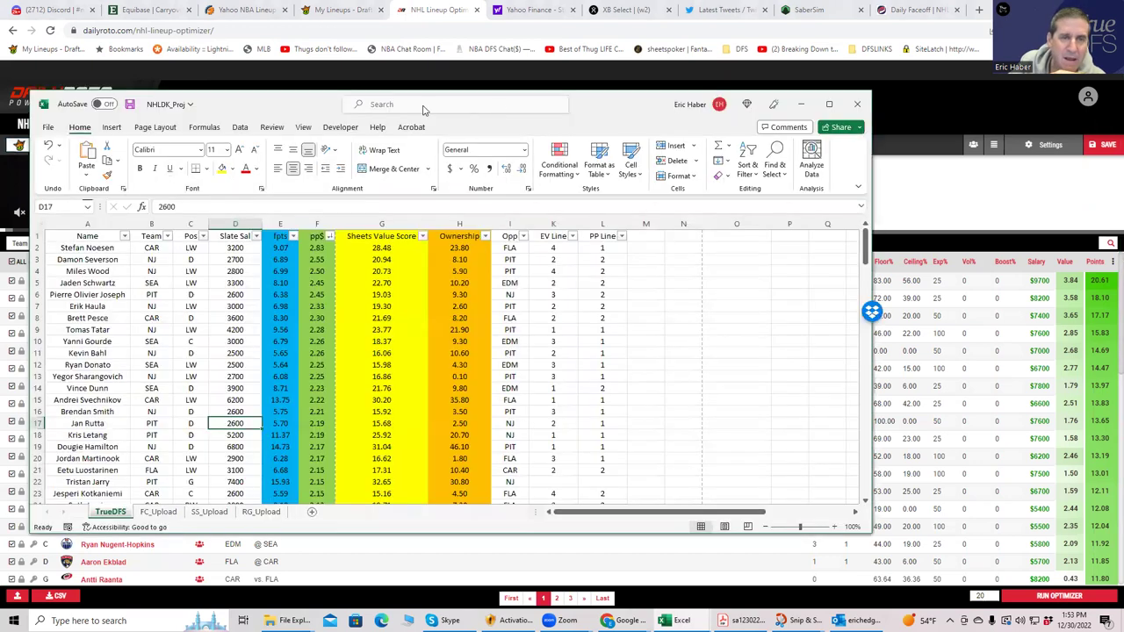
left_click(831, 106)
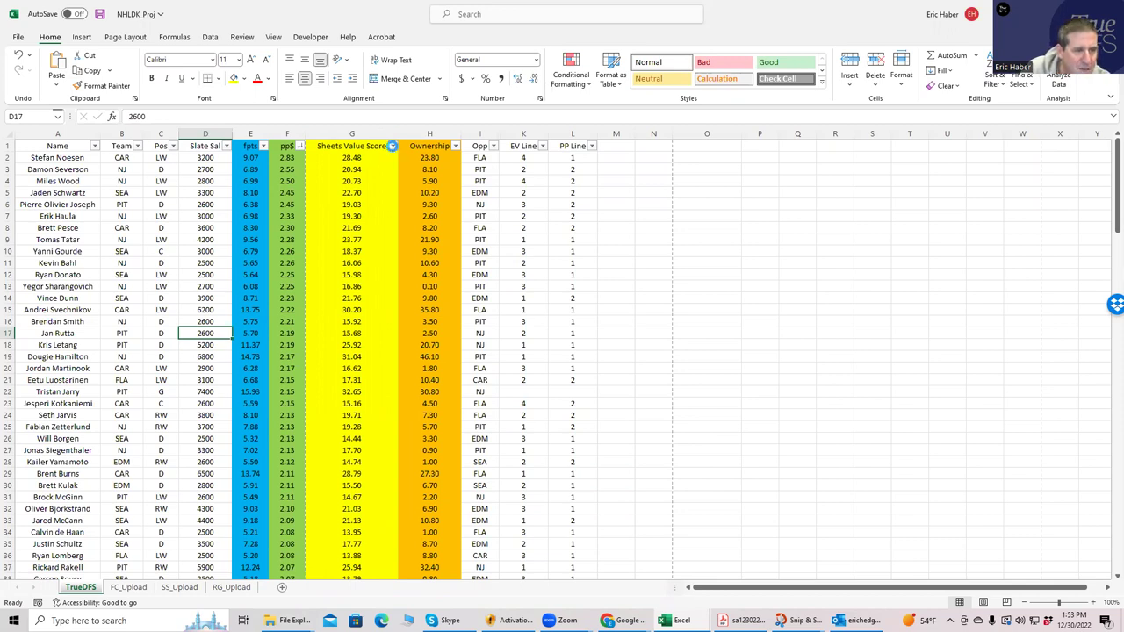
left_click(392, 146)
left_click(322, 172)
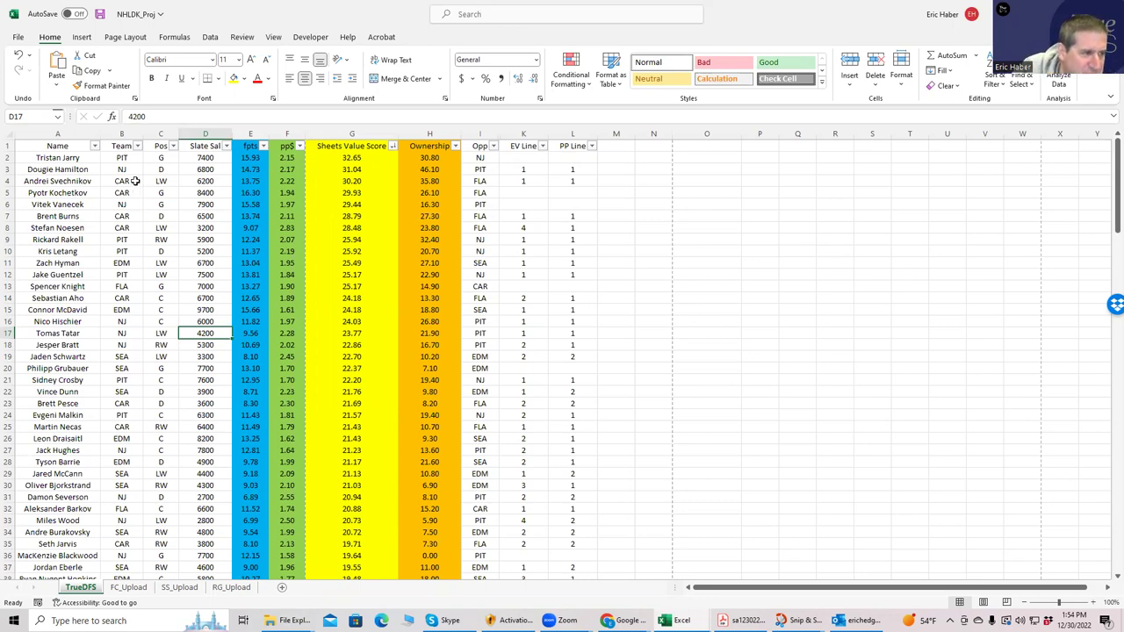
- Examine the top-ranked players in the sorted sheet, checking the teams and positions of the New Jersey and Carolina entries
left_click(204, 158)
left_click(506, 169)
left_click(155, 168)
left_click(127, 182)
left_click(124, 193)
left_click(124, 217)
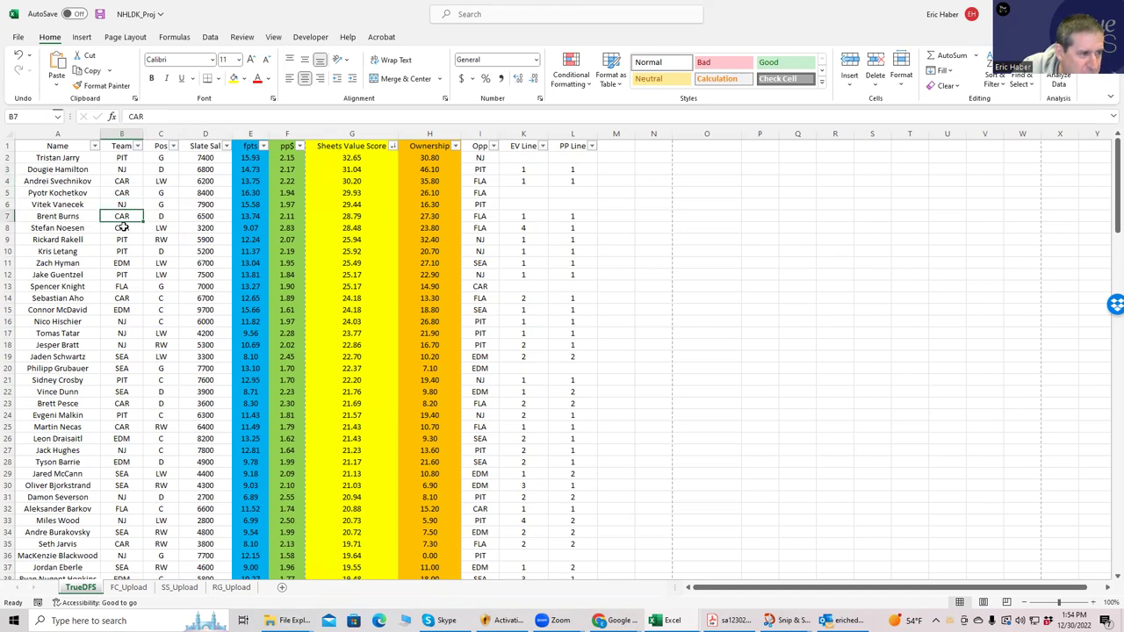
left_click(124, 227)
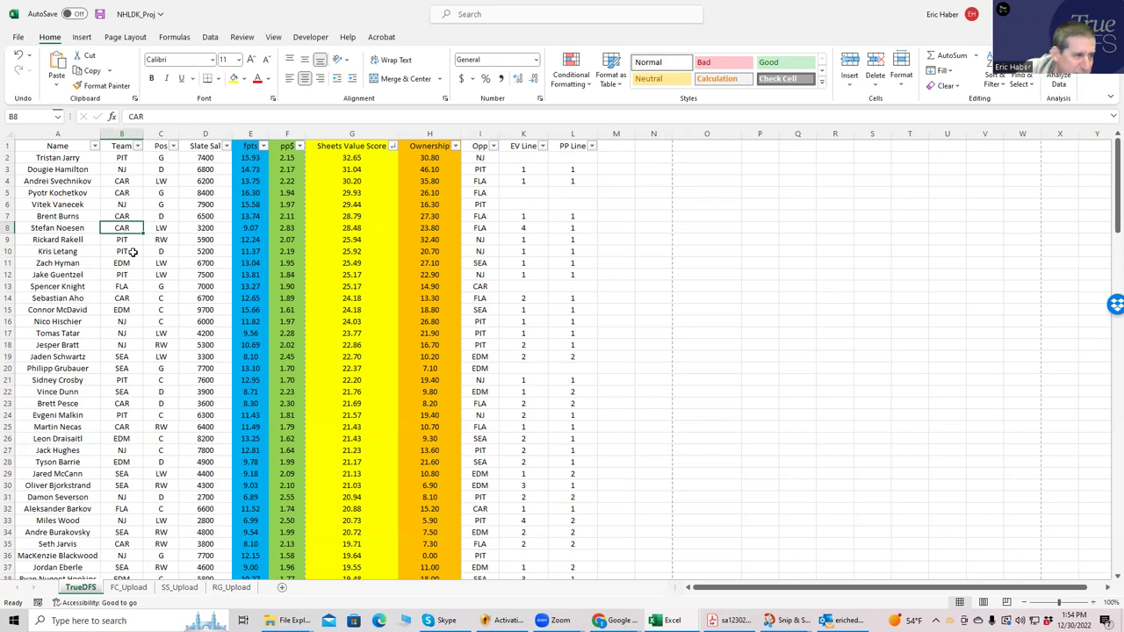
left_click(160, 169)
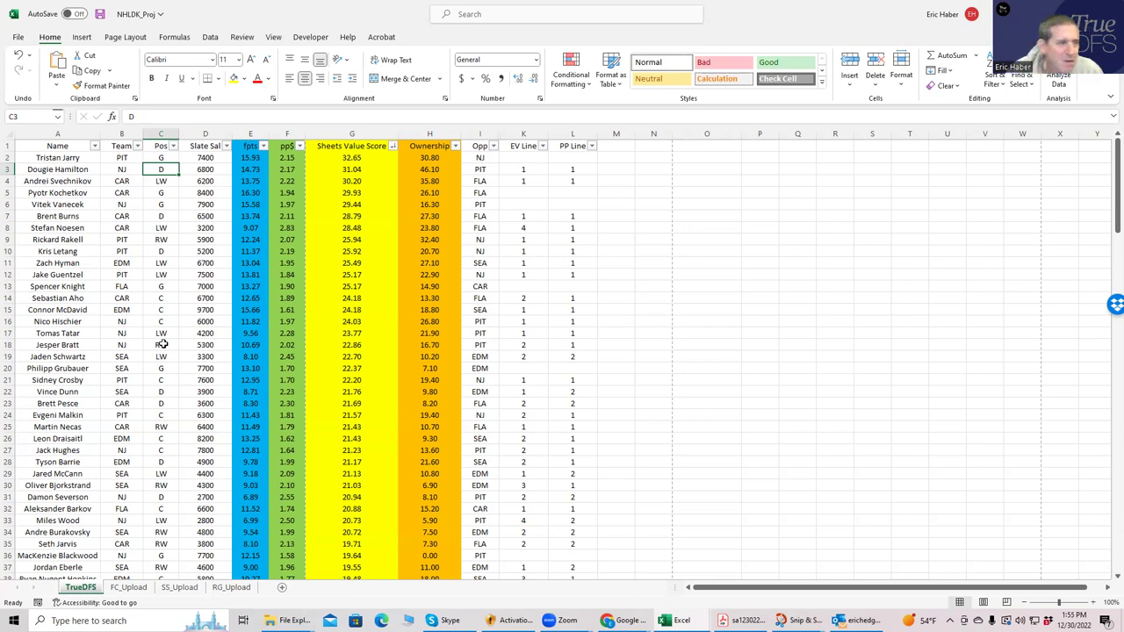
- Compare the highly ranked Pittsburgh players Rakell, Letang and Guentzel, and check Connor McDavid's Edmonton entry
left_click(121, 239)
left_click(123, 251)
left_click(123, 239)
left_click(129, 272)
left_click(126, 240)
left_click(127, 250)
left_click(126, 274)
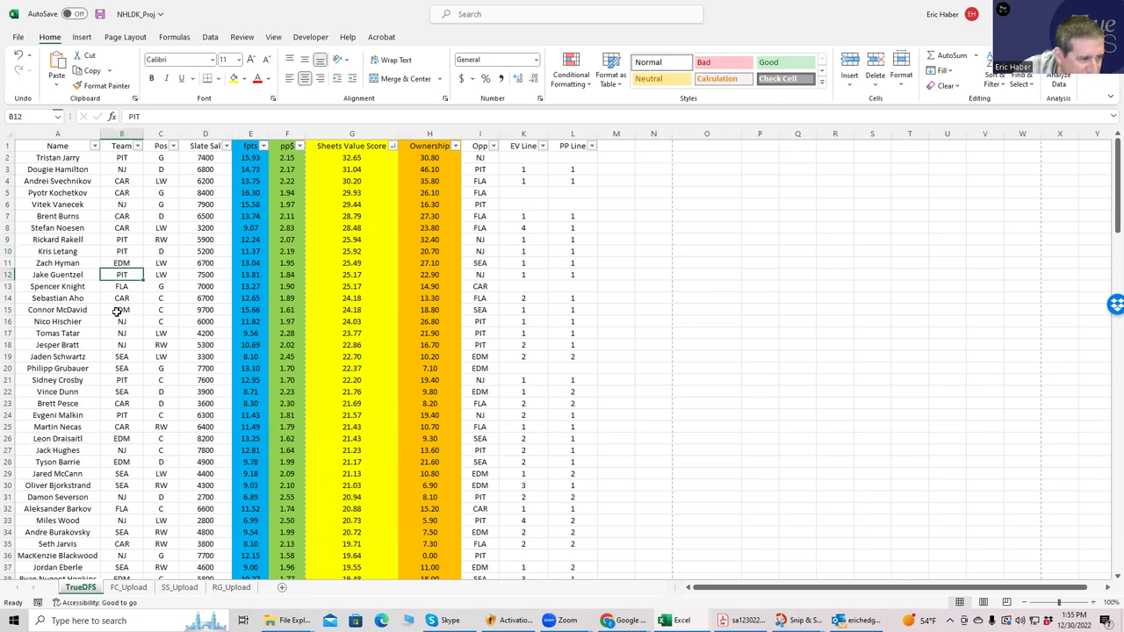
left_click(120, 313)
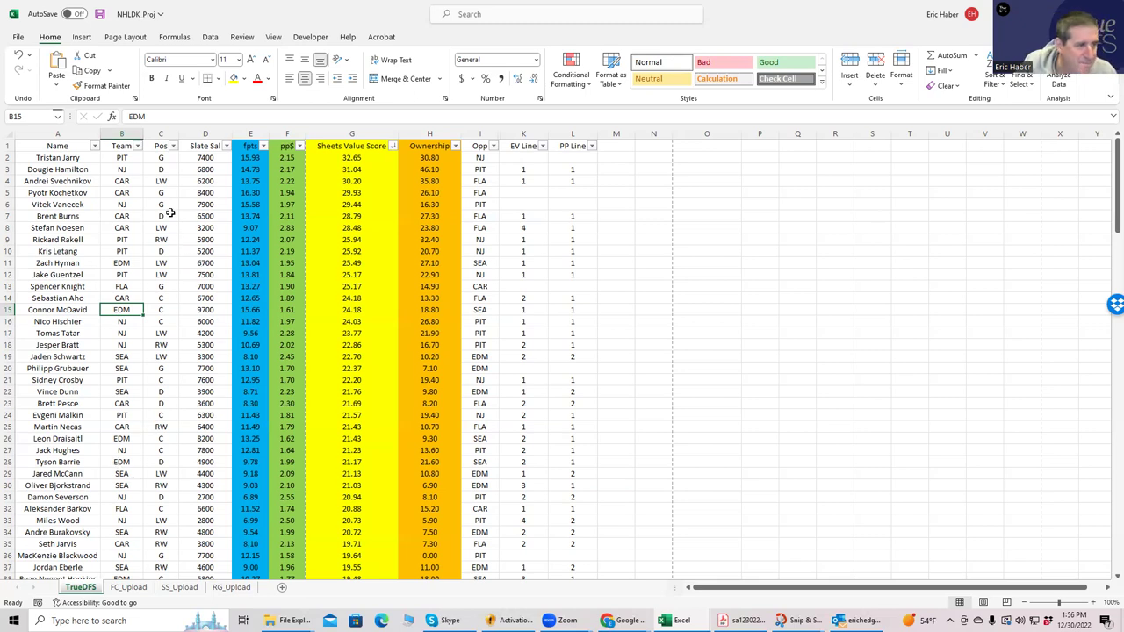
- Go over the Carolina stack candidates Svechnikov, Burns, Noesen and Aho in the Team column
left_click(121, 181)
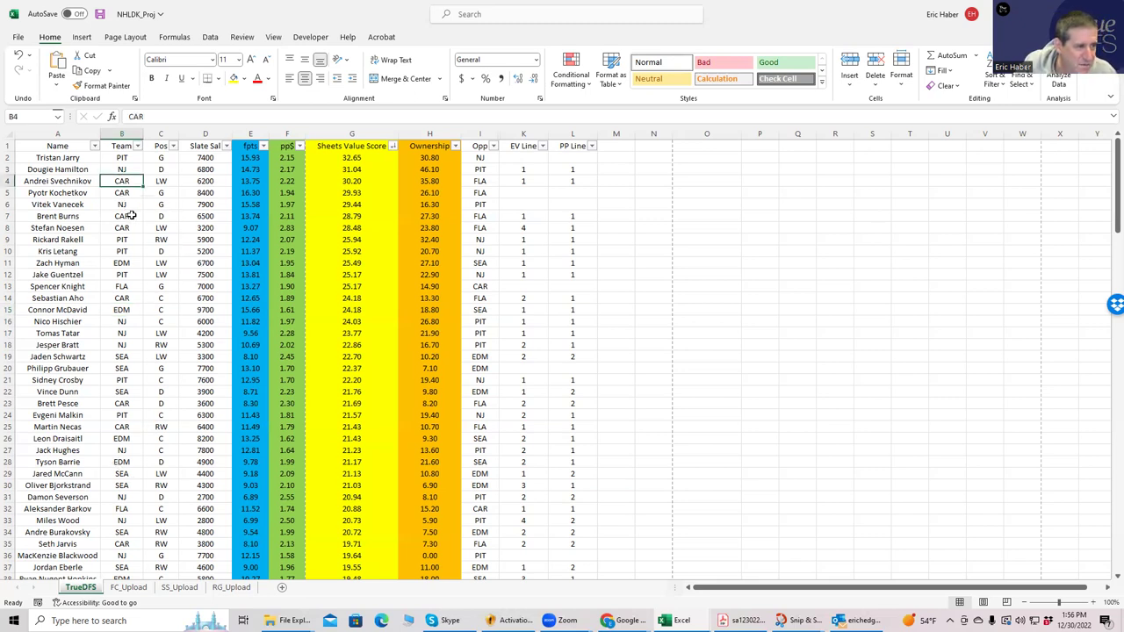
left_click(127, 216)
left_click(122, 231)
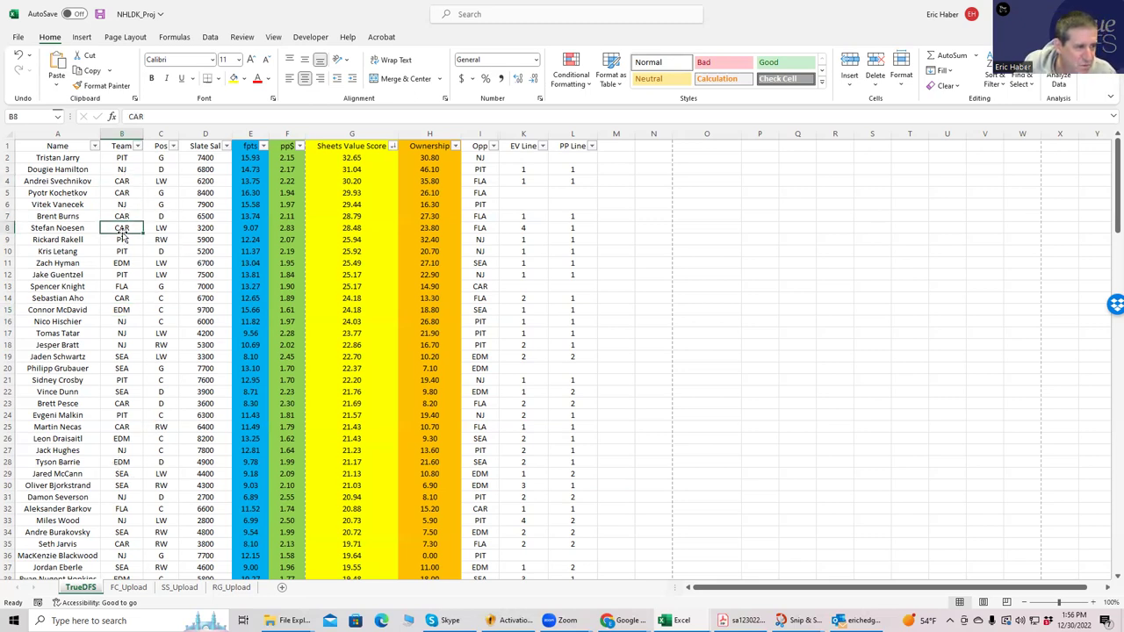
left_click(125, 298)
left_click(176, 299)
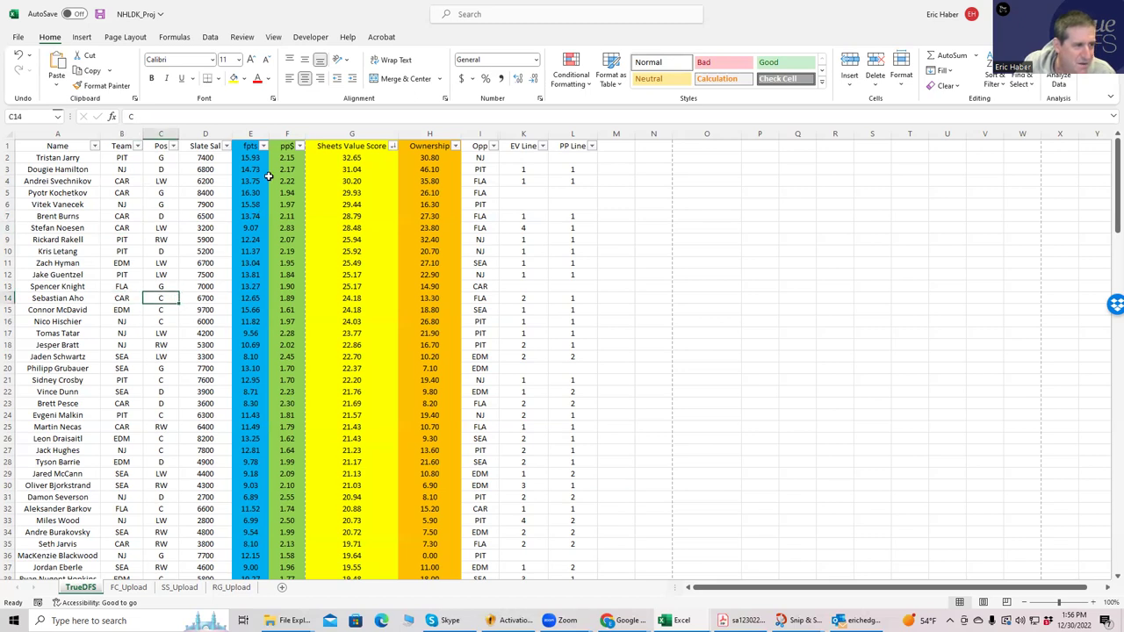
left_click(121, 181)
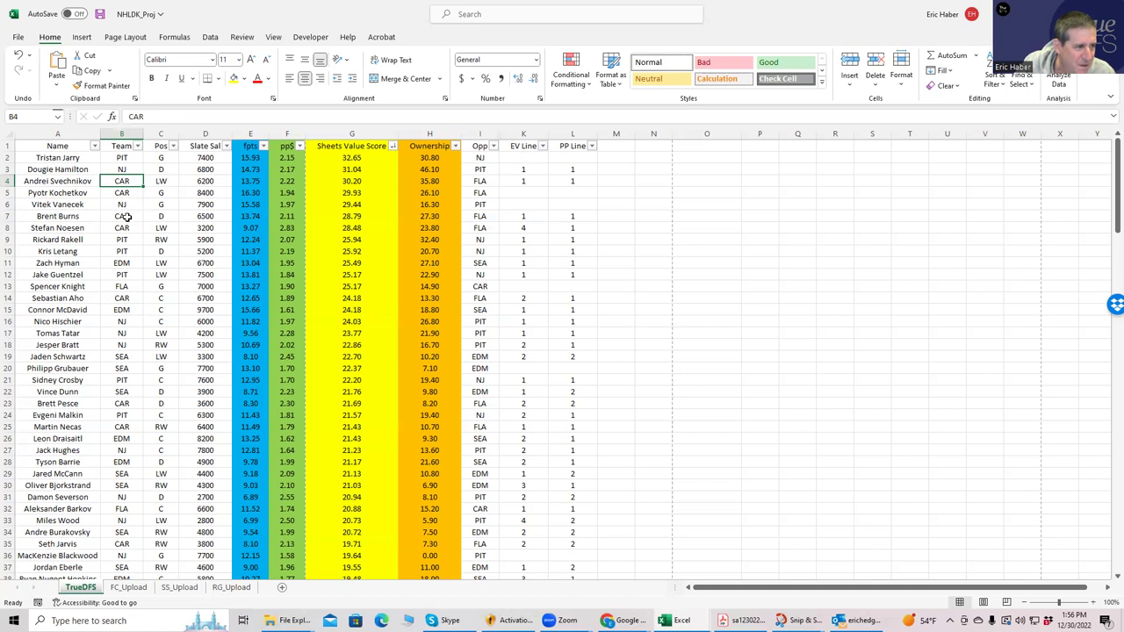
left_click(126, 217)
left_click(119, 229)
left_click(123, 296)
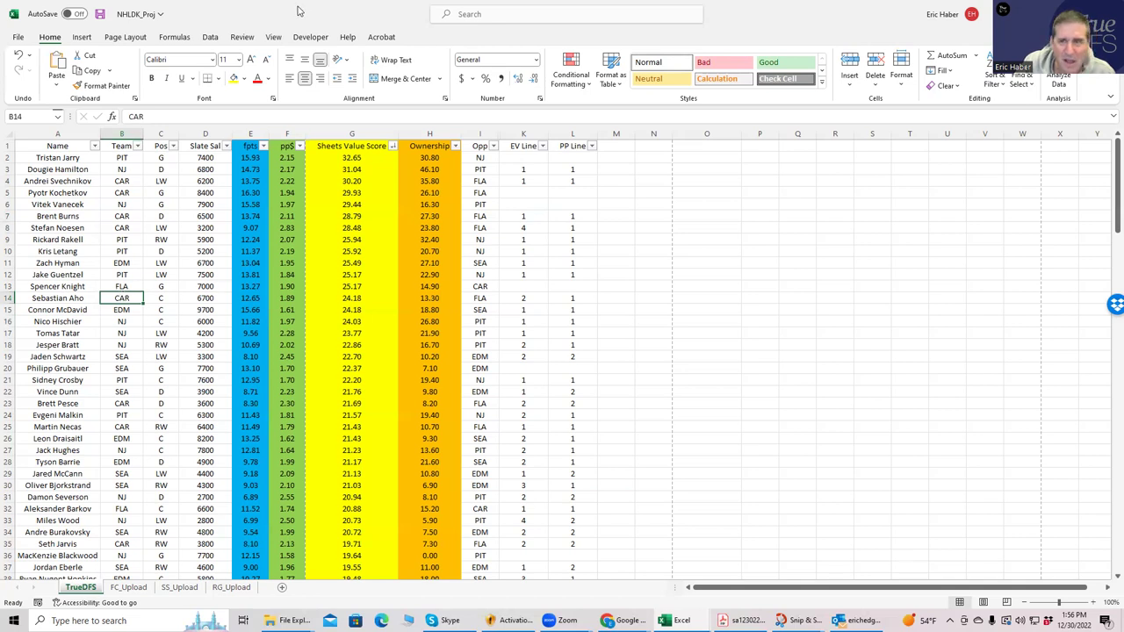
- Switch to DraftKings, clear the two-entry NHL Classic lineup in its editor, and limit the player pool to Carolina
double_click(298, 10)
key("alt+Tab")
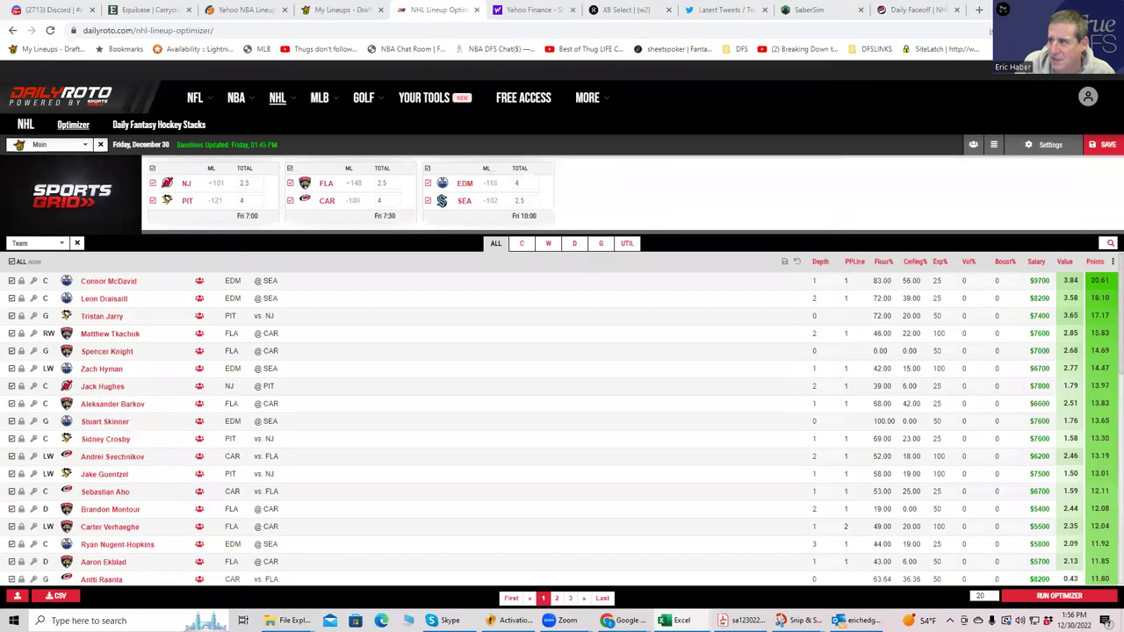
left_click(332, 13)
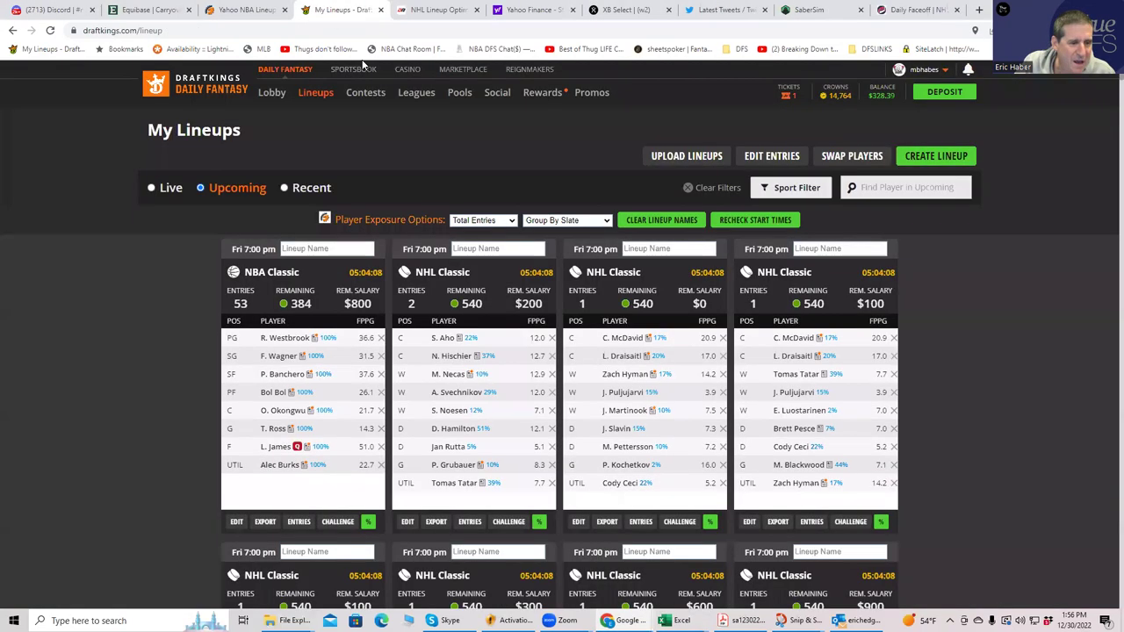
left_click(409, 523)
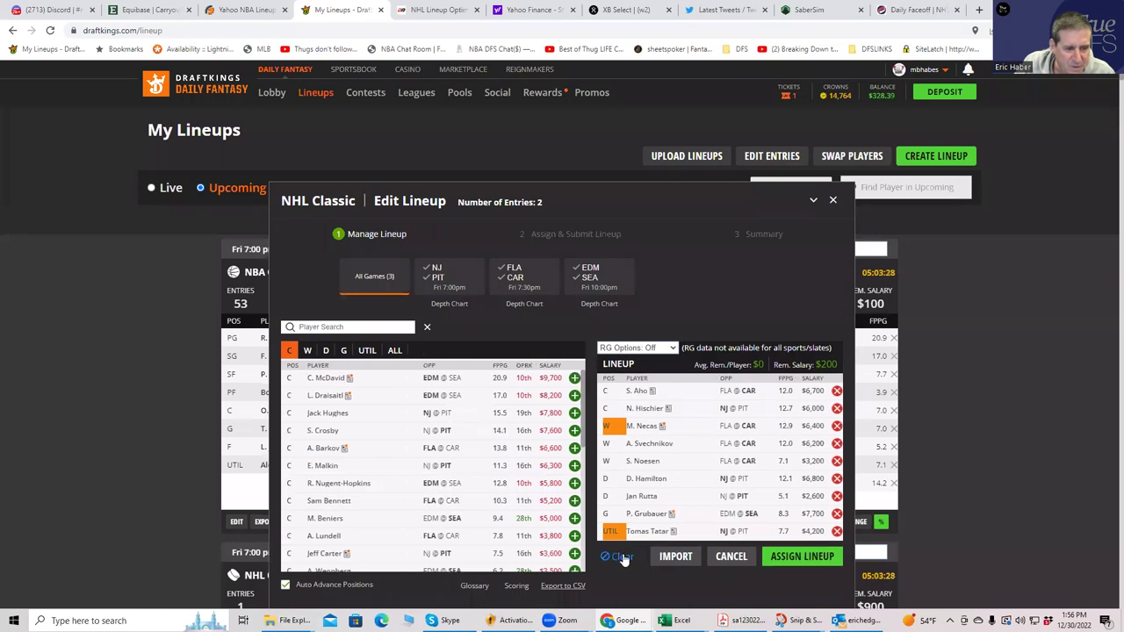
left_click(621, 558)
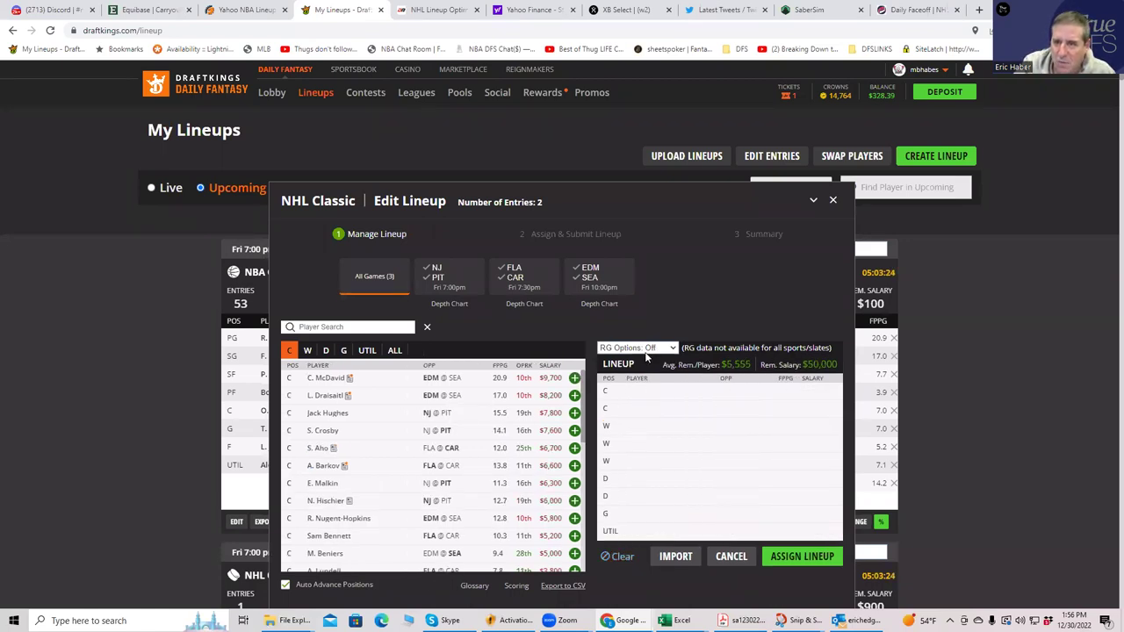
left_click(523, 280)
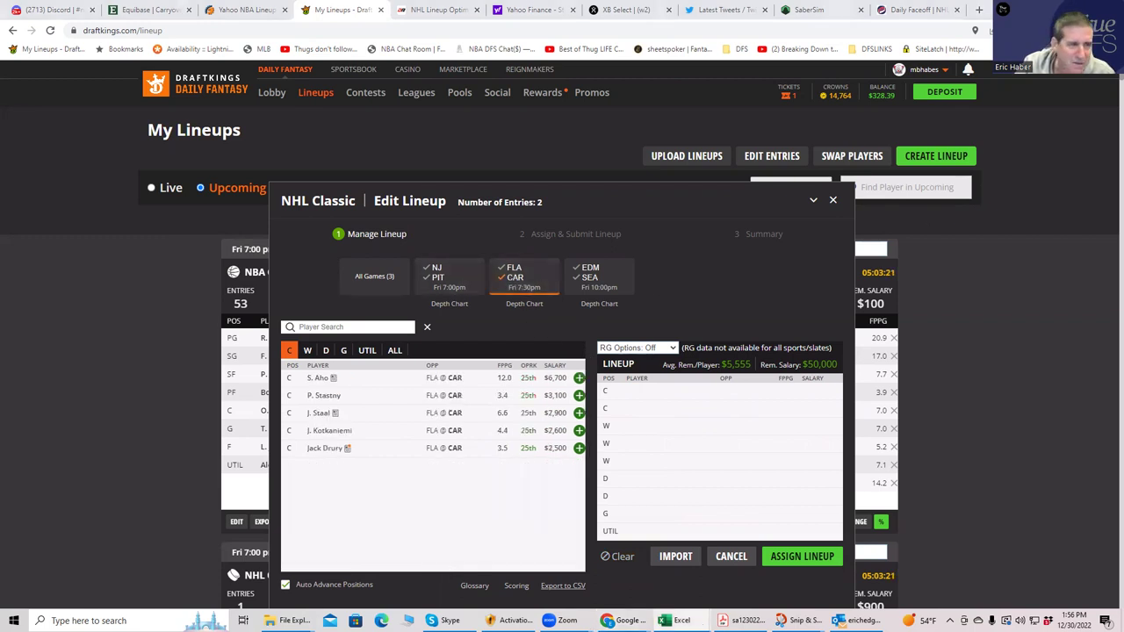
- Return to the maximized Excel projections sheet and check Andrei Svechnikov's even-strength and power-play line assignments
left_click(677, 620)
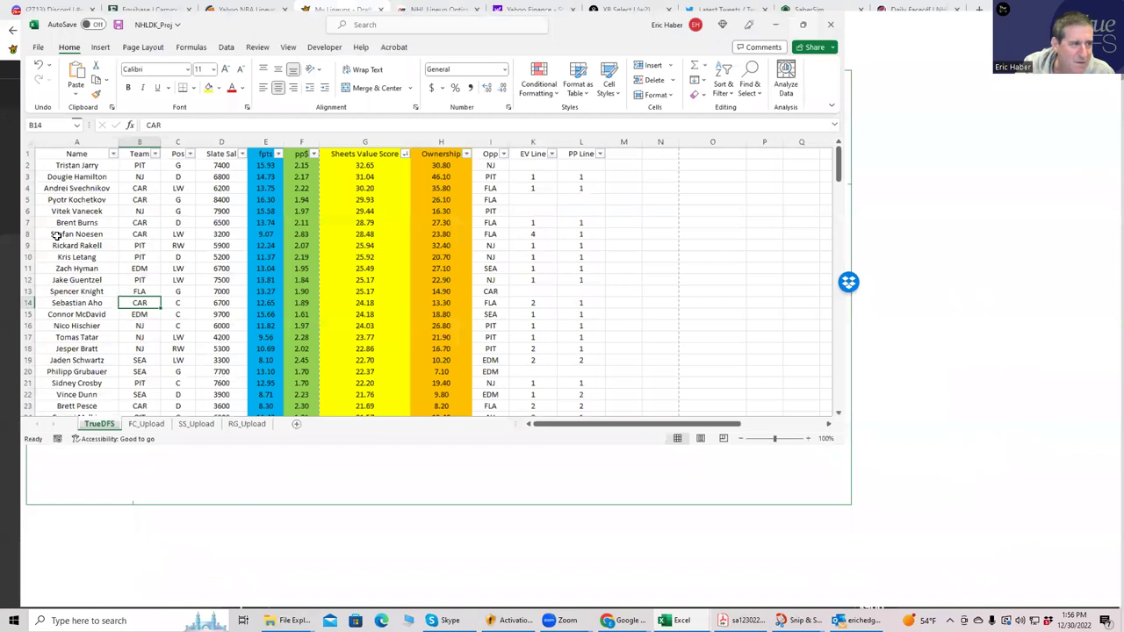
left_click(130, 186)
key("super+Up")
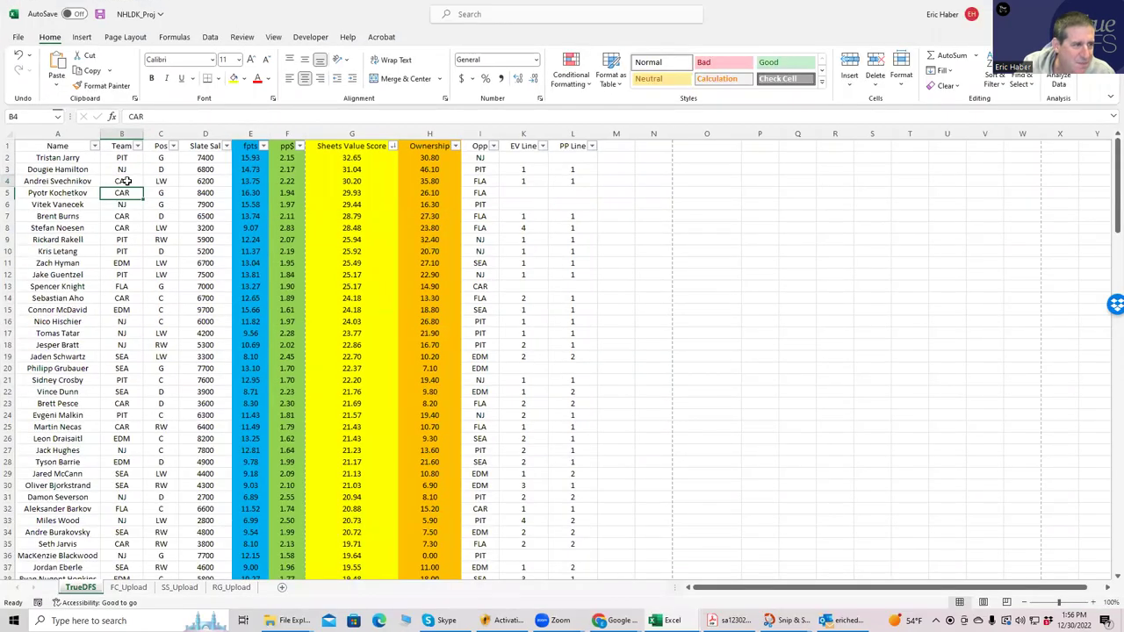
left_click(529, 180)
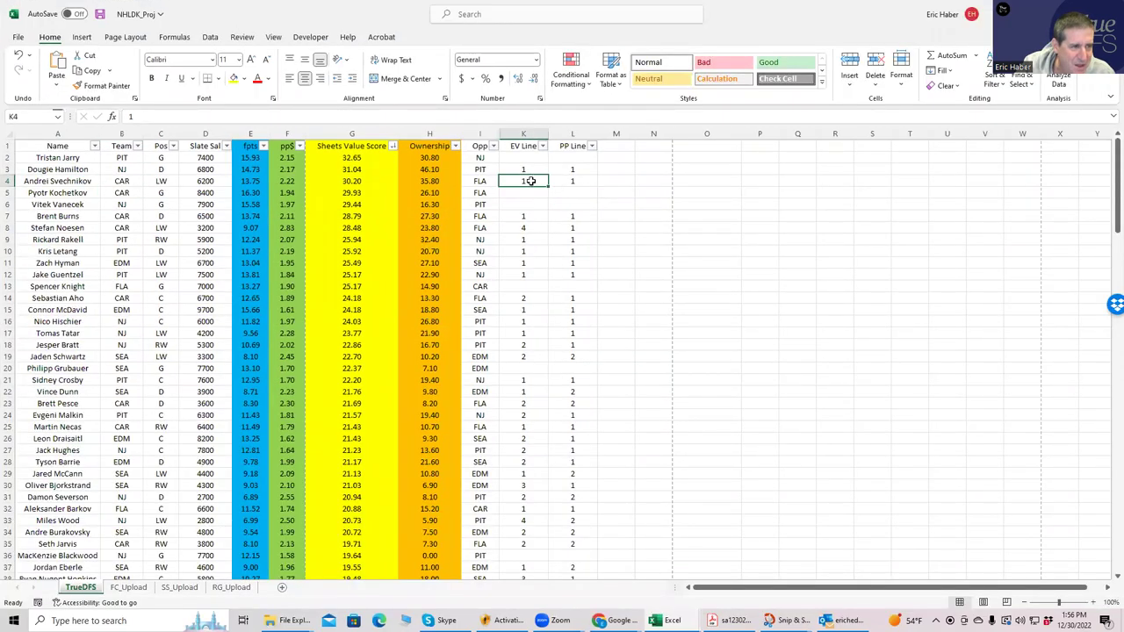
left_click(119, 181)
left_click(525, 181)
left_click(583, 181)
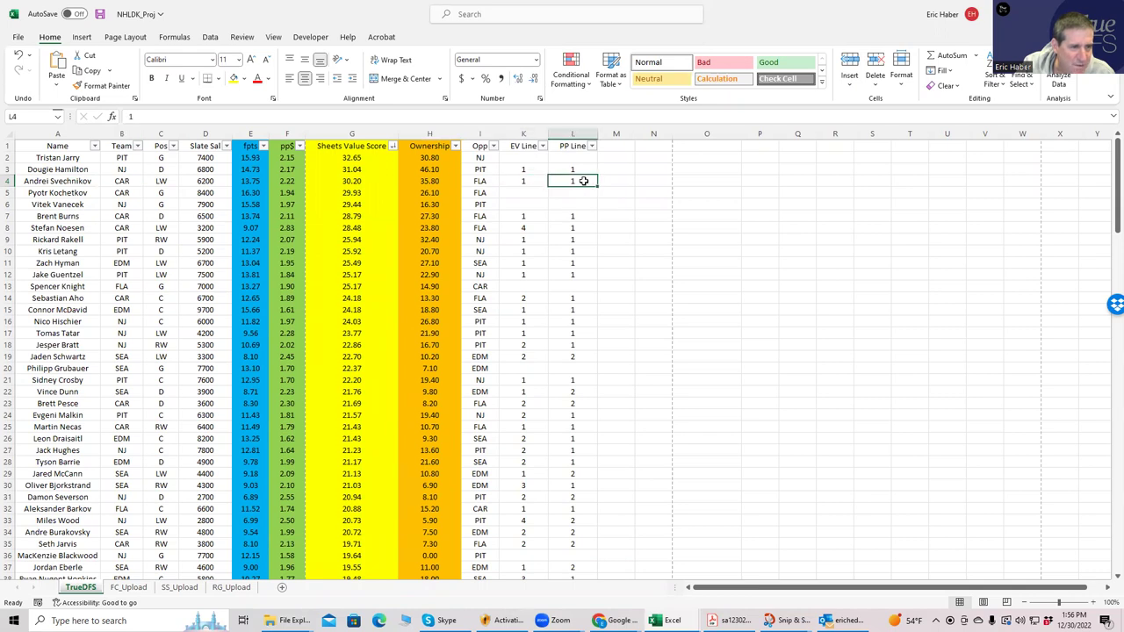
- Check the EV Line and PP Line values for Carolina's Brent Burns and Stefan Noesen
left_click(123, 216)
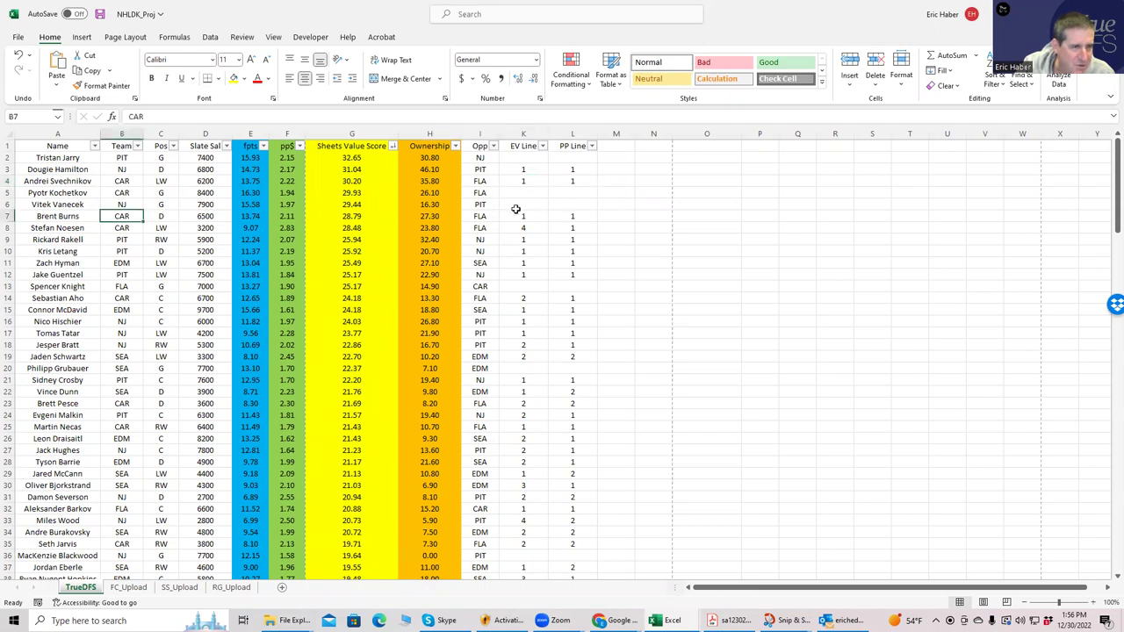
left_click(524, 217)
left_click(572, 216)
left_click(123, 227)
left_click(524, 229)
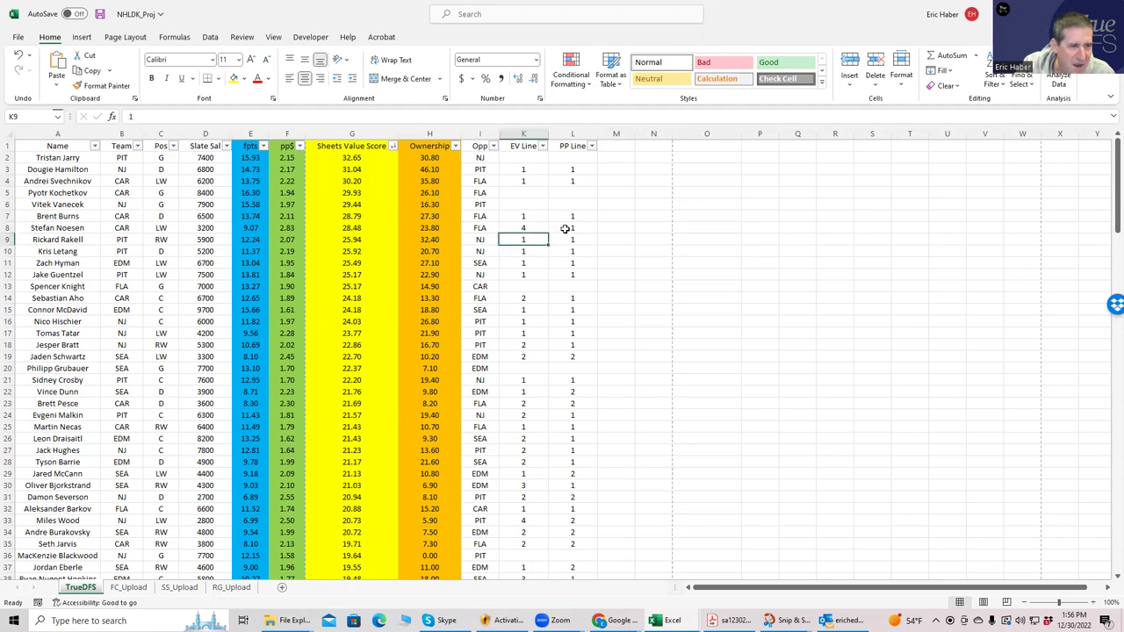
left_click(569, 228)
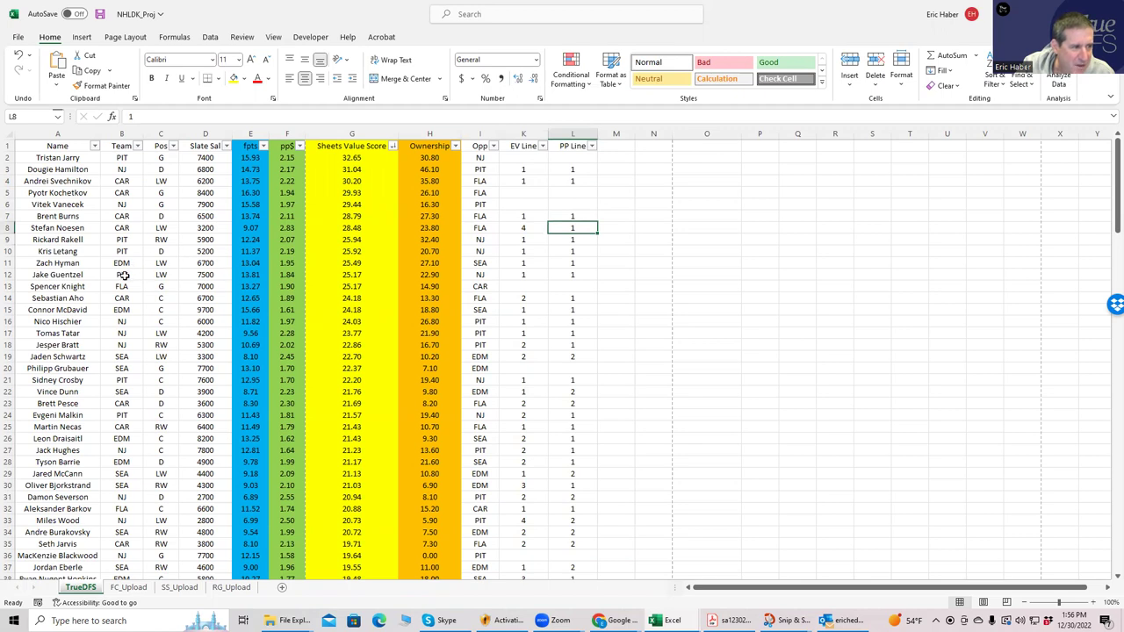
- Check the EV and PP lines of Sebastian Aho and Martin Necas, and return to the DraftKings lineup editor
left_click(131, 299)
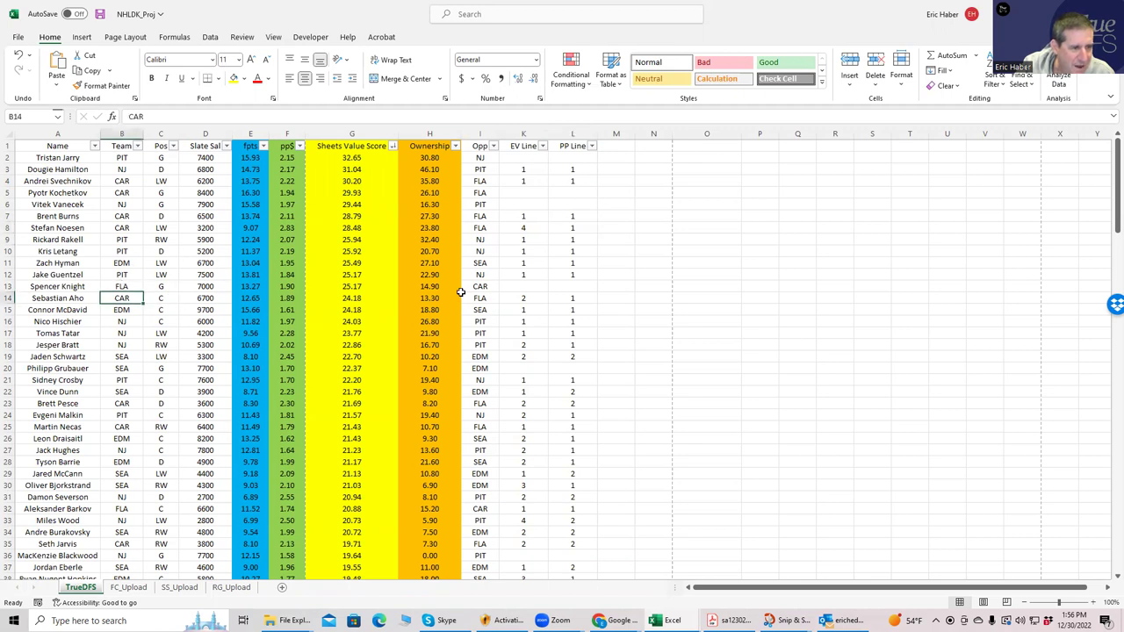
left_click(529, 298)
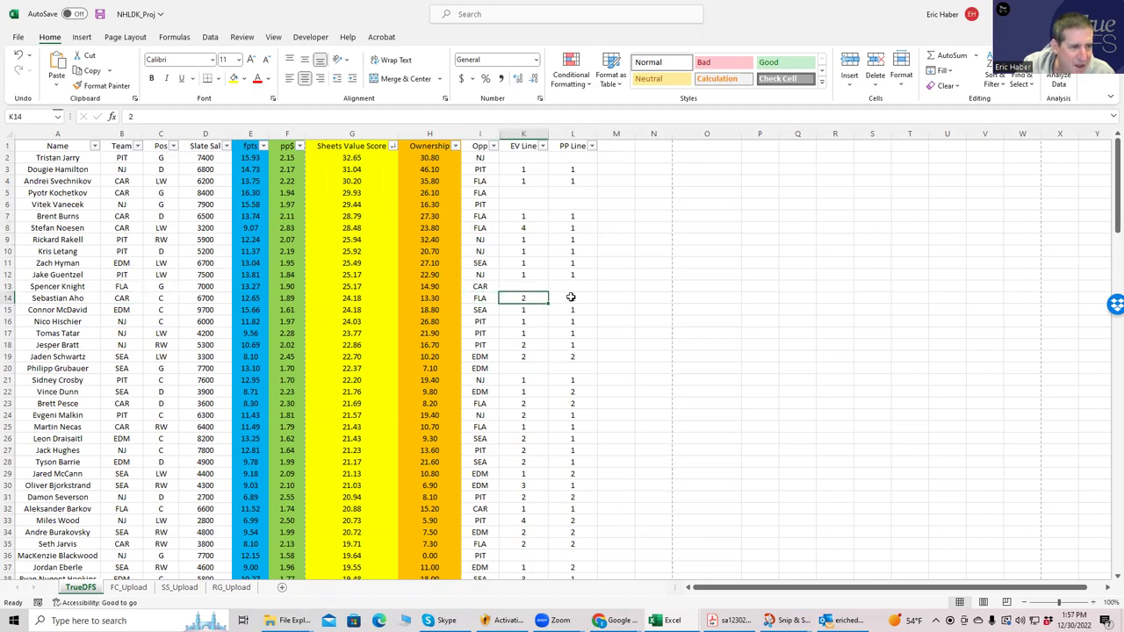
left_click(571, 298)
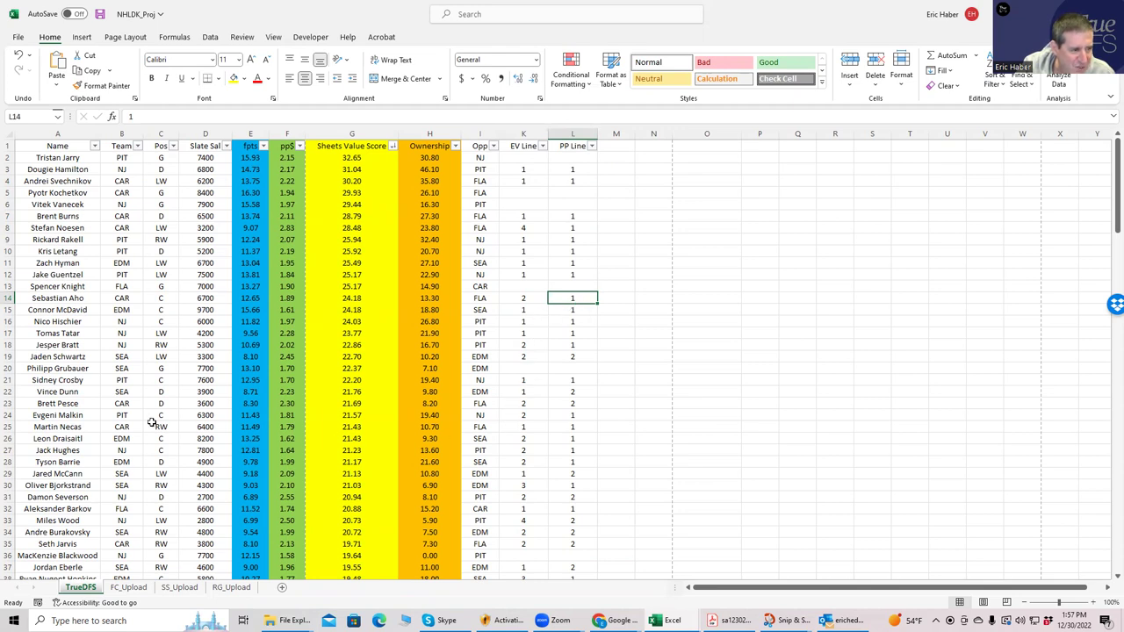
left_click(530, 427)
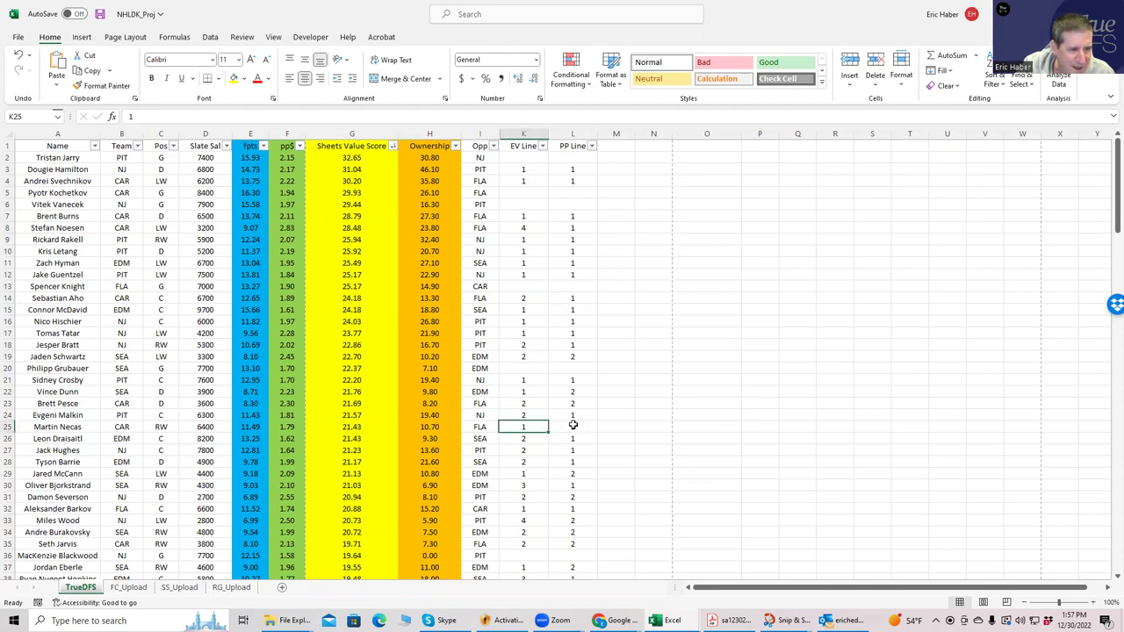
left_click(573, 427)
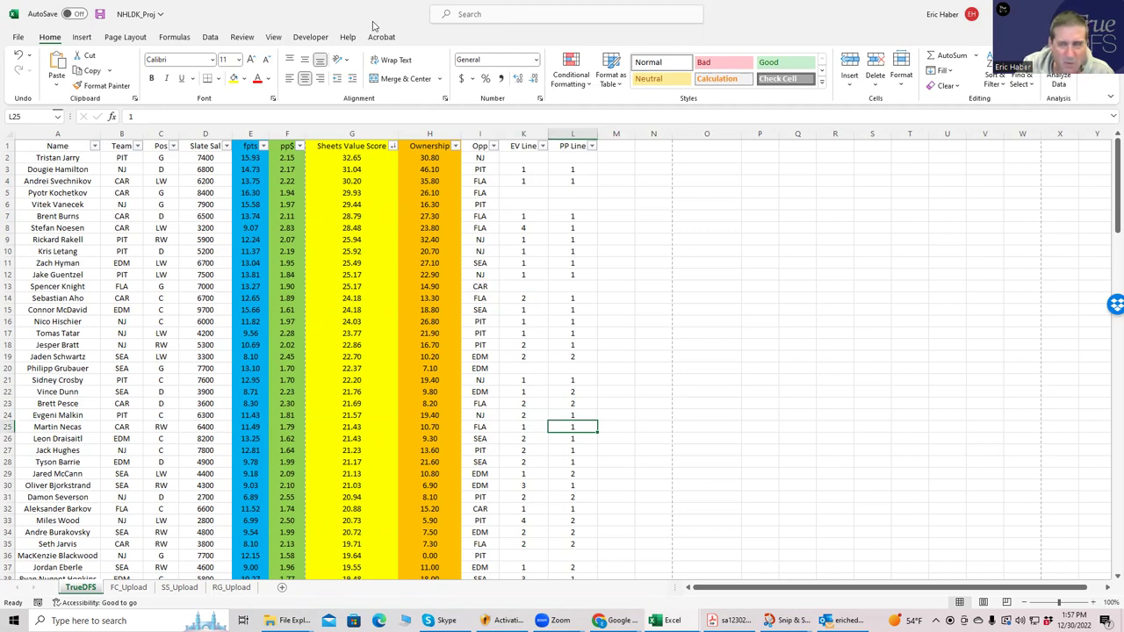
key("alt+Tab")
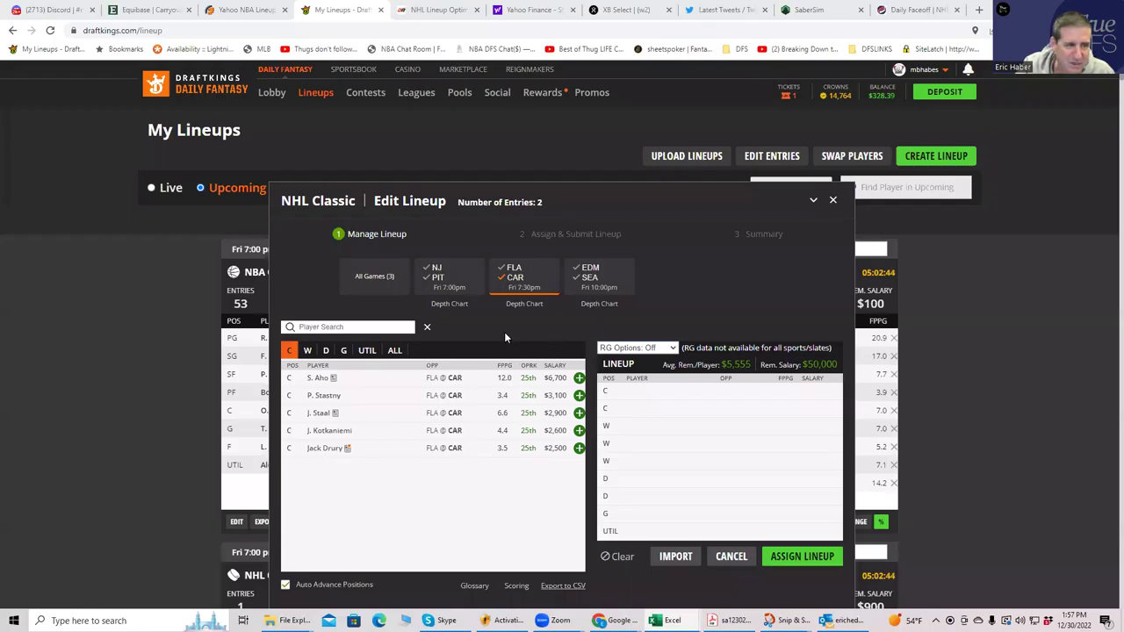
- Add Carolina's Aho, Svechnikov, Necas, Noesen and Brent Burns to the lineup, and remove the Carolina filter from the player pool
left_click(578, 377)
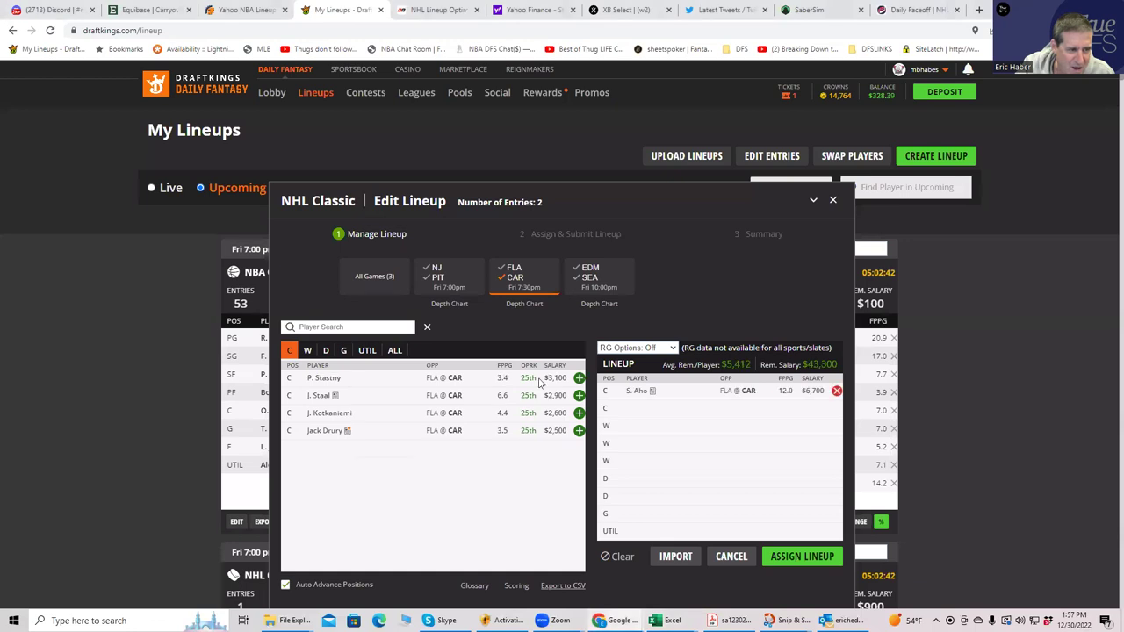
left_click(307, 351)
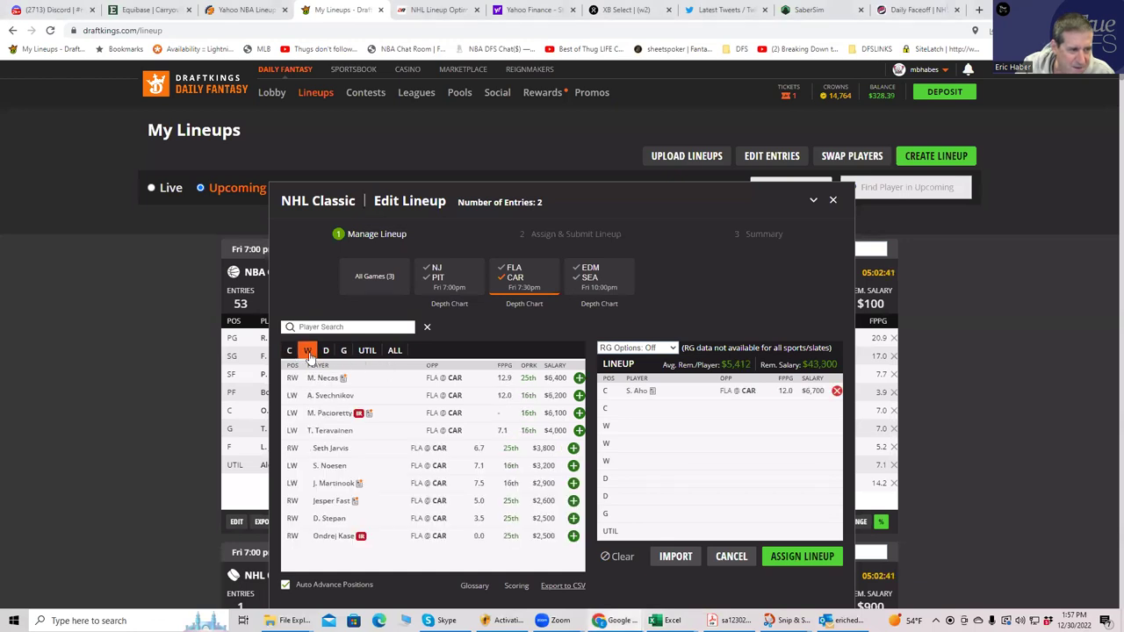
left_click(579, 395)
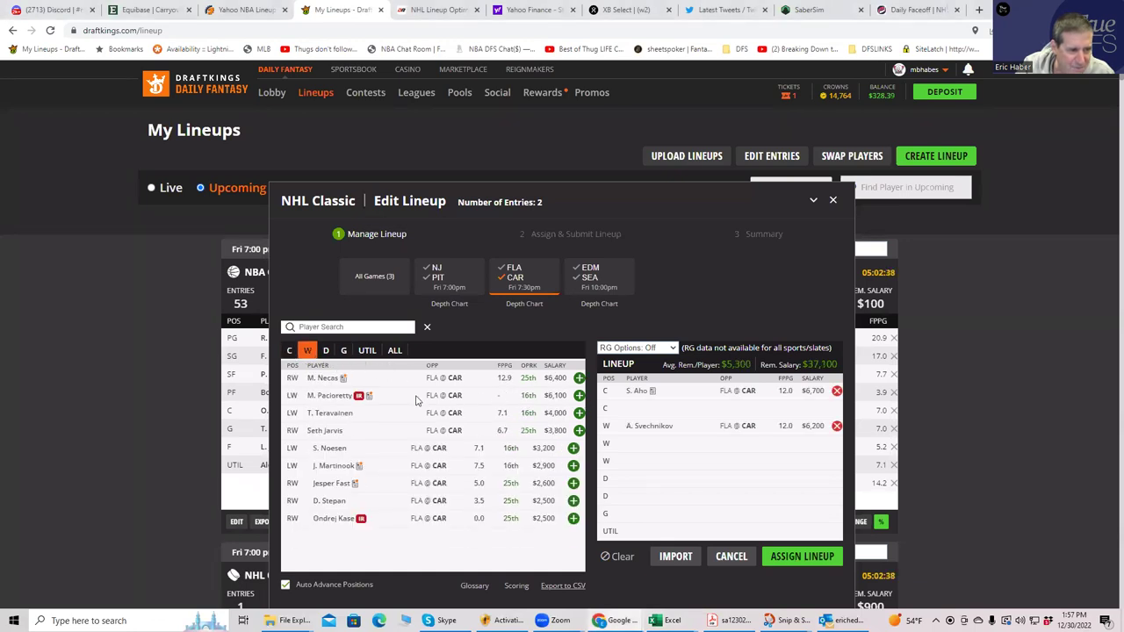
left_click(579, 378)
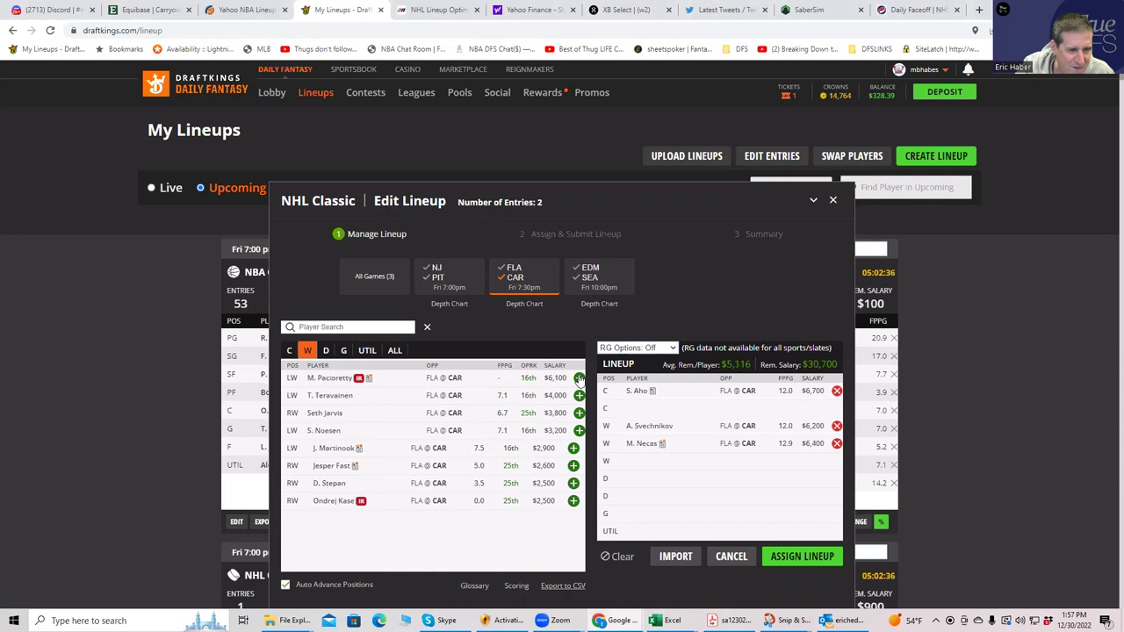
left_click(579, 430)
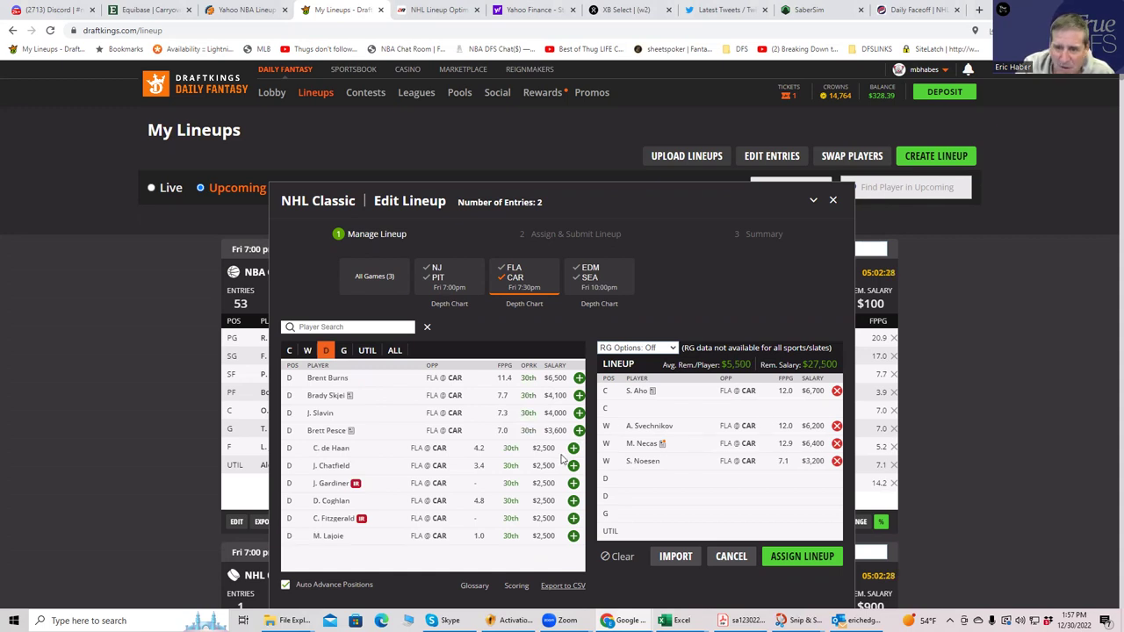
left_click(579, 377)
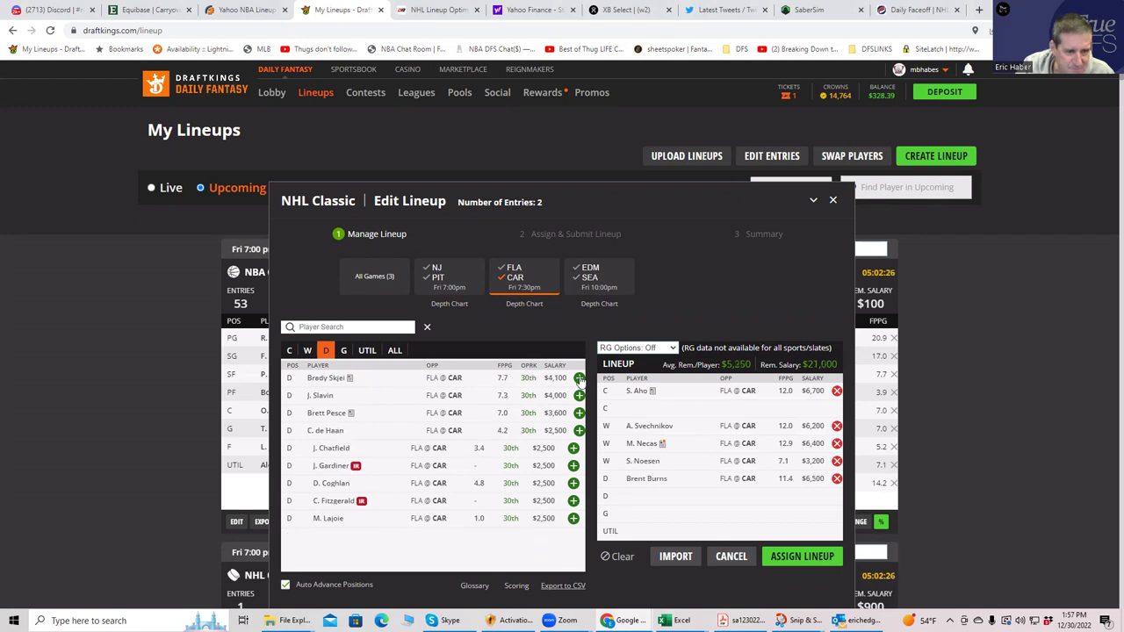
left_click(515, 280)
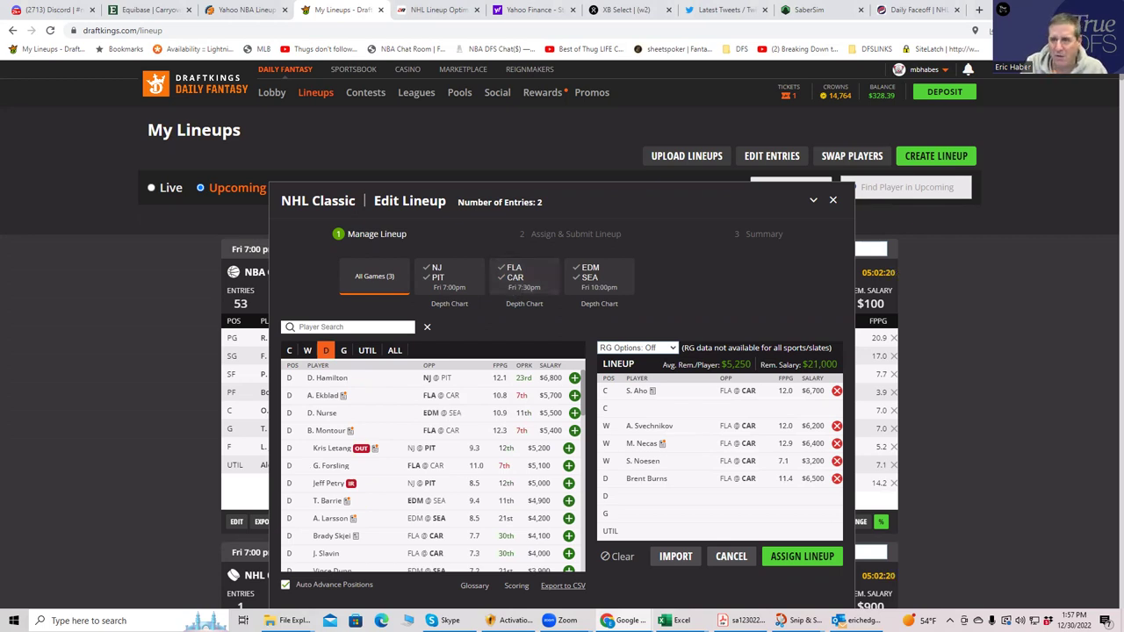
- Switch to the Excel projections sheet and compare the slate salaries of goalies Tristan Jarry and Spencer Knight
key("alt+Tab")
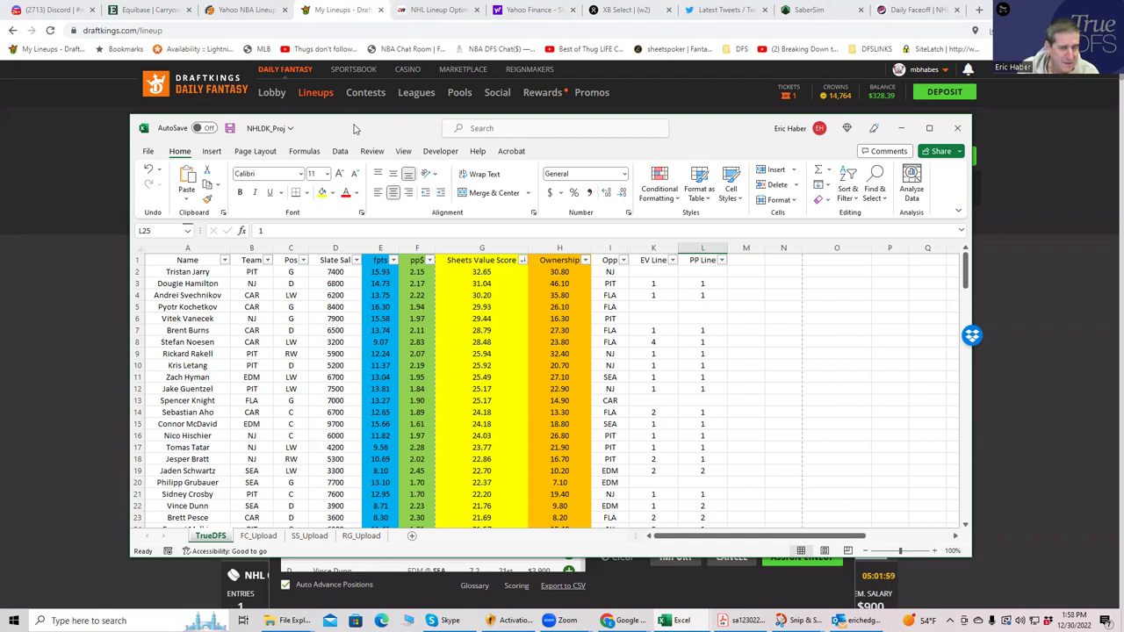
left_click_drag(354, 130, 336, 99)
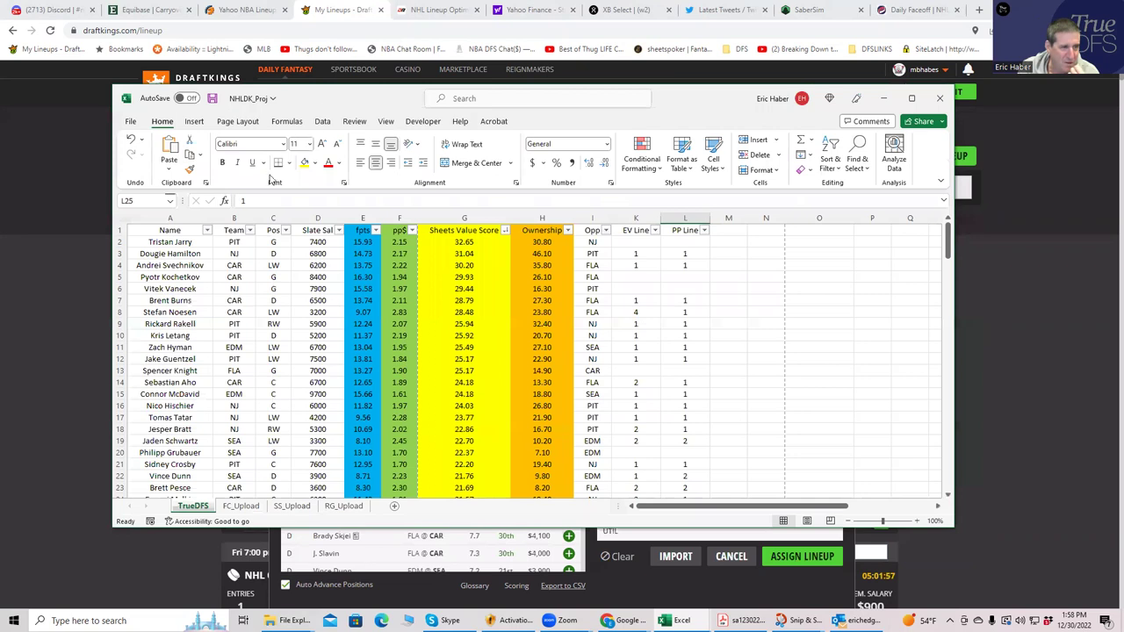
left_click(327, 242)
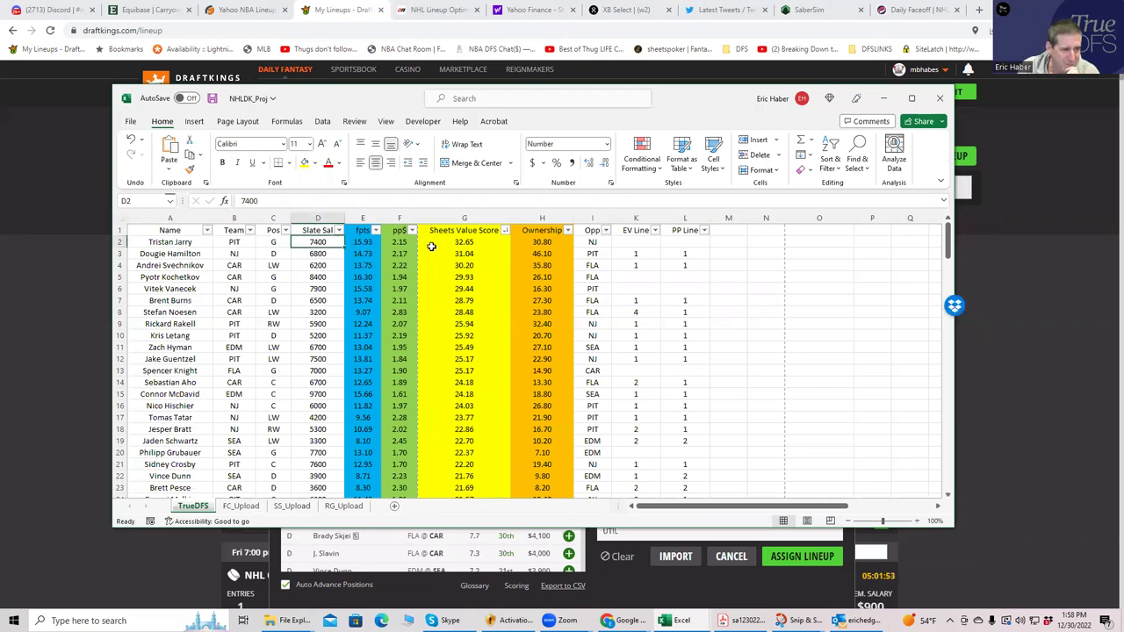
left_click(323, 371)
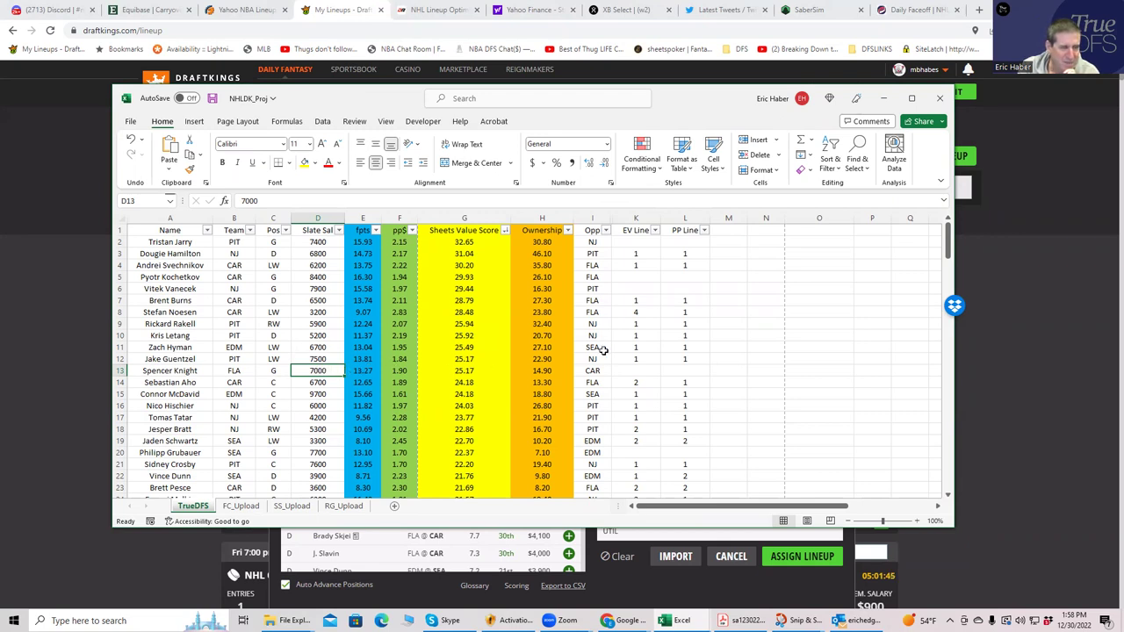
left_click(307, 242)
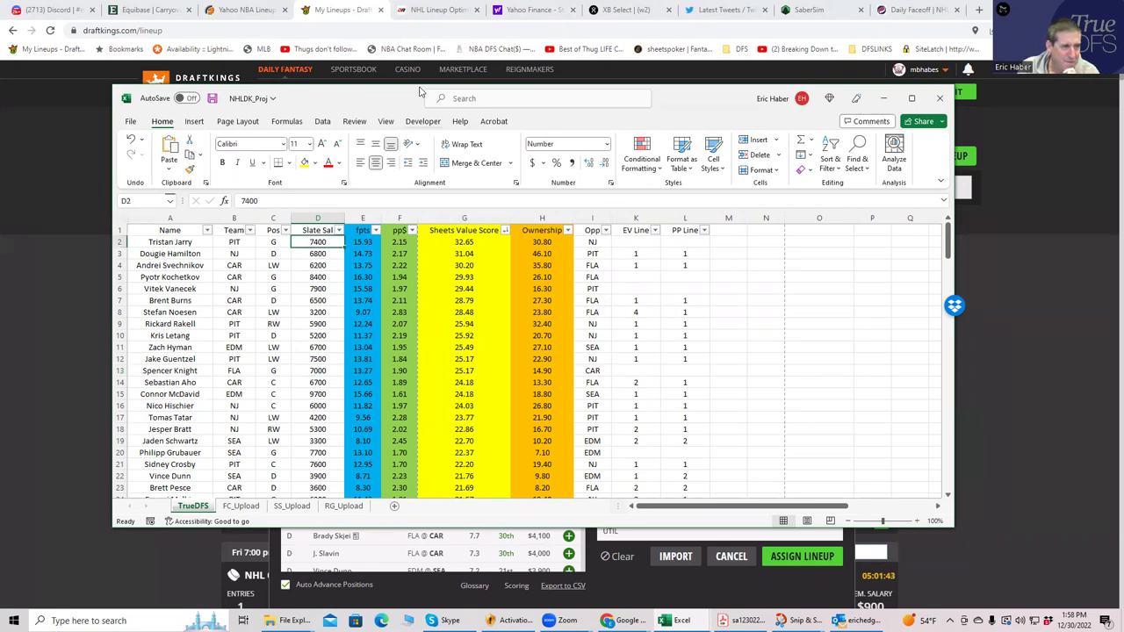
- Return to the DraftKings lineup editor, search for "jarry", and add the Pittsburgh goalie to the lineup
key("alt+Tab")
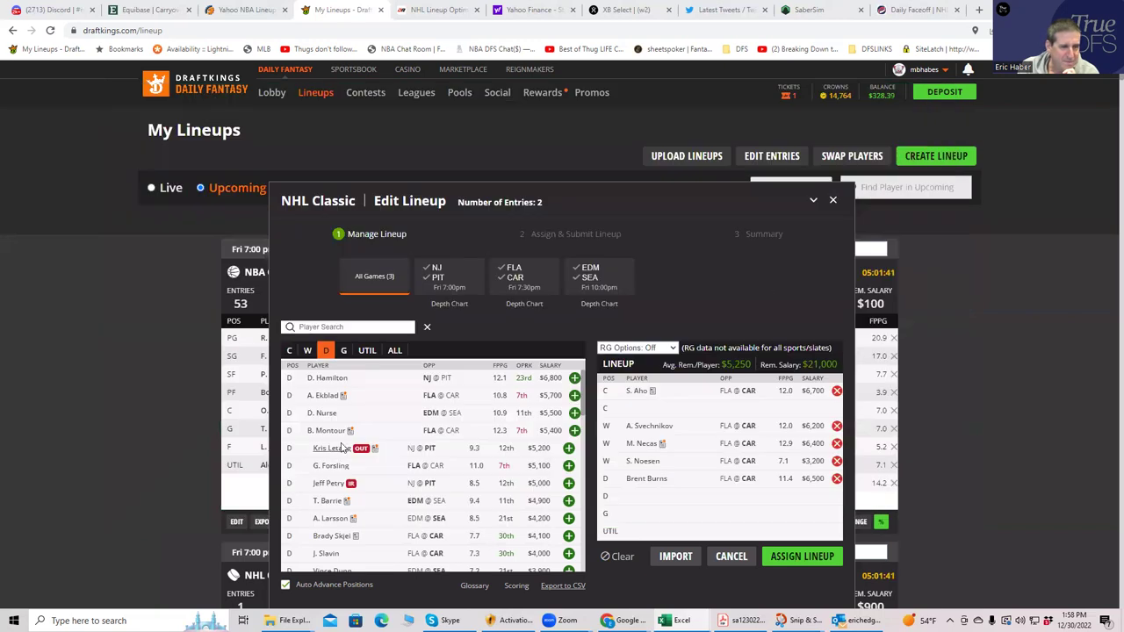
left_click(344, 350)
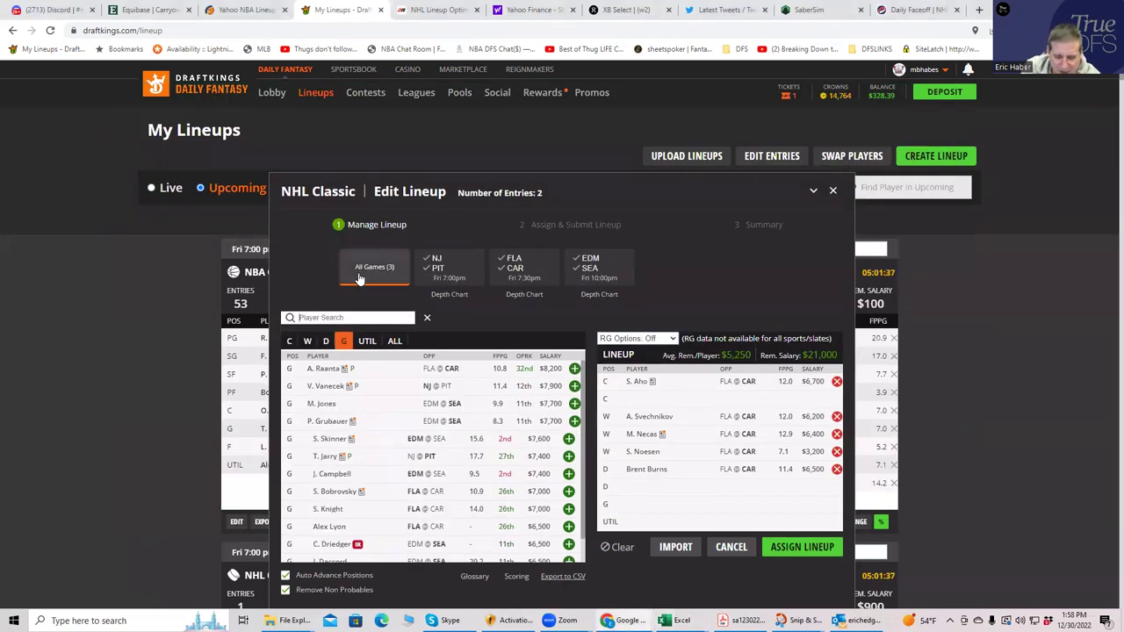
type("jarry")
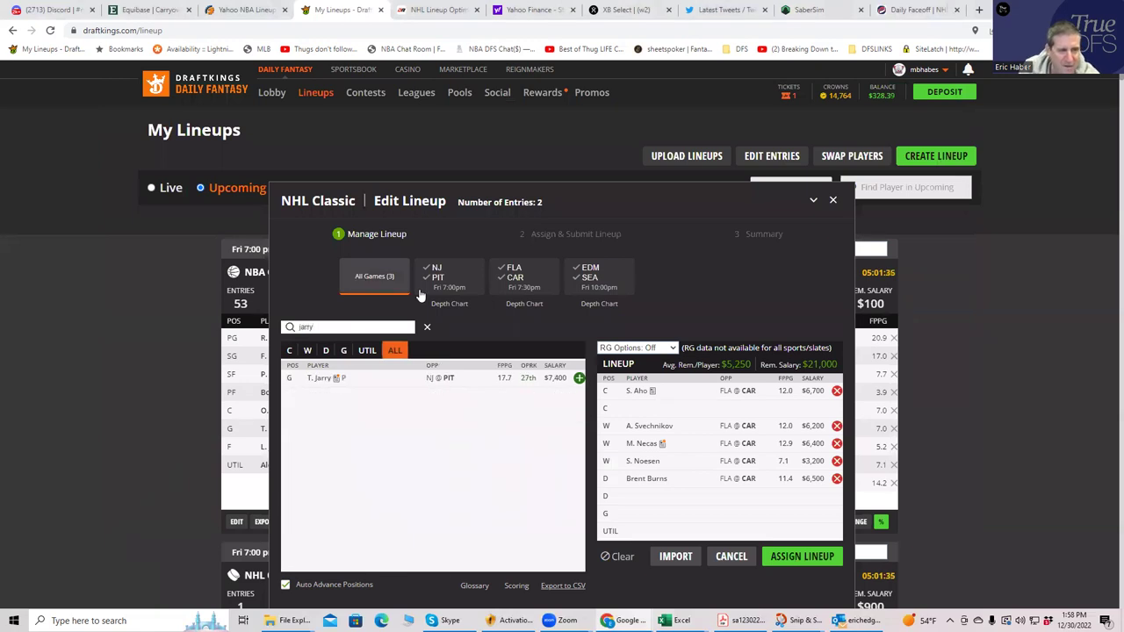
left_click(579, 379)
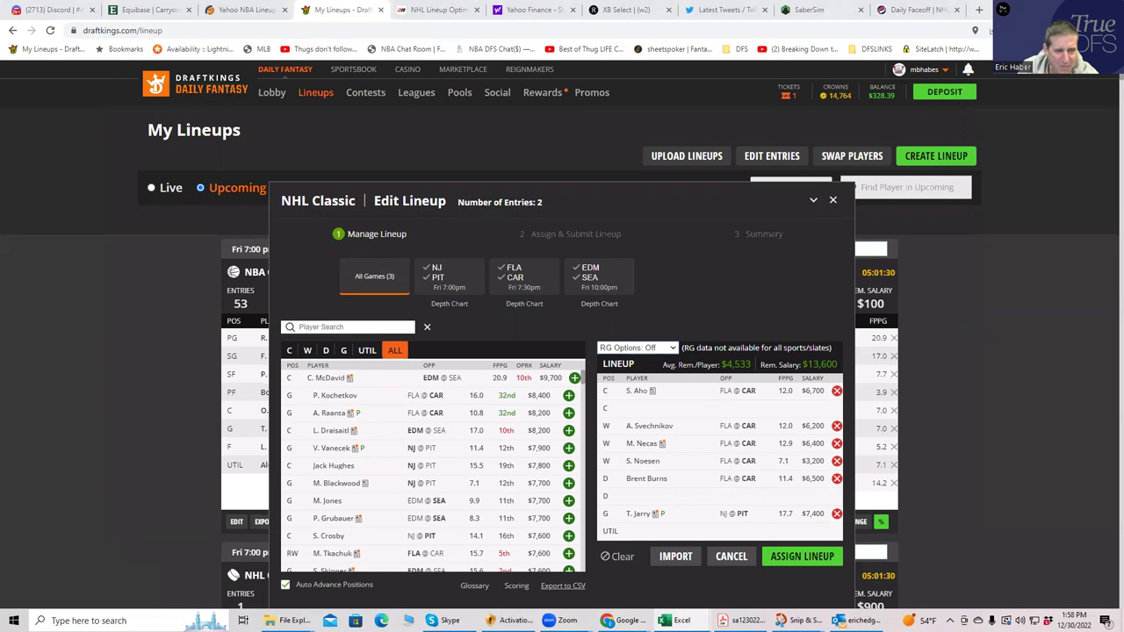
- Switch to the Excel projections sheet, maximize it, and check the teams of the highest-value players from Dougie Hamilton down to Brent Burns
key("alt+Tab")
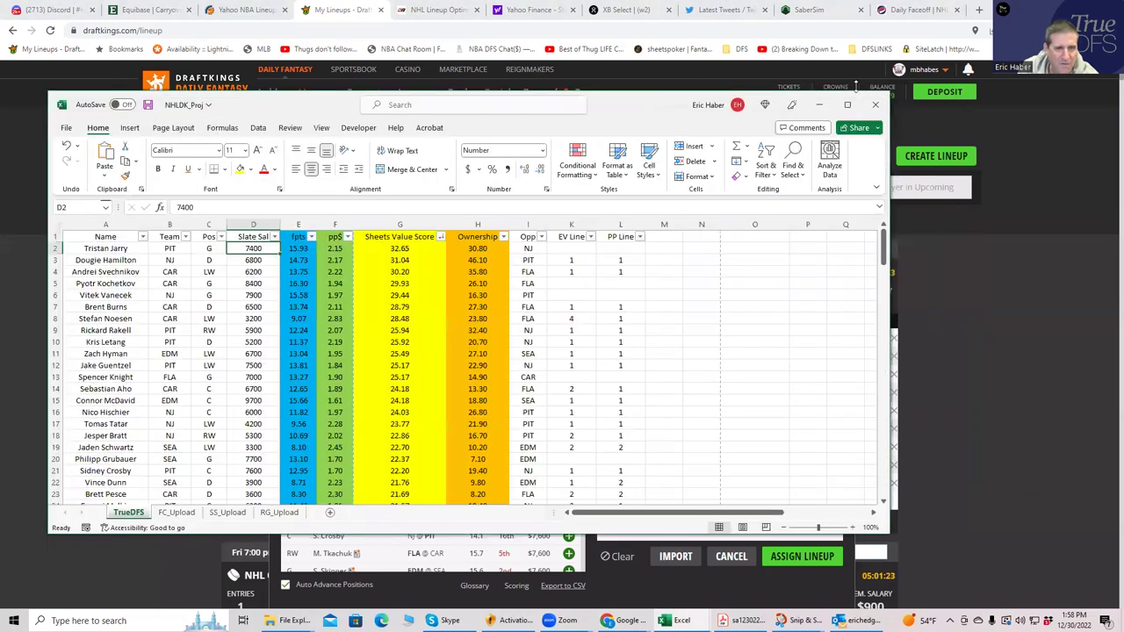
left_click(847, 104)
left_click(172, 180)
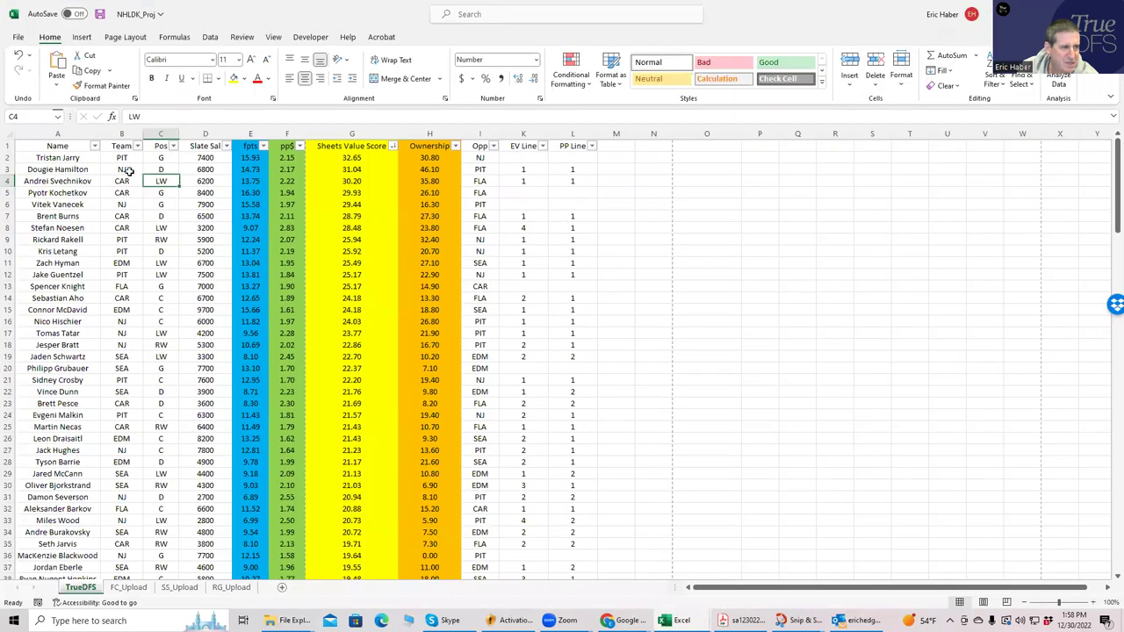
left_click(205, 167)
left_click(118, 172)
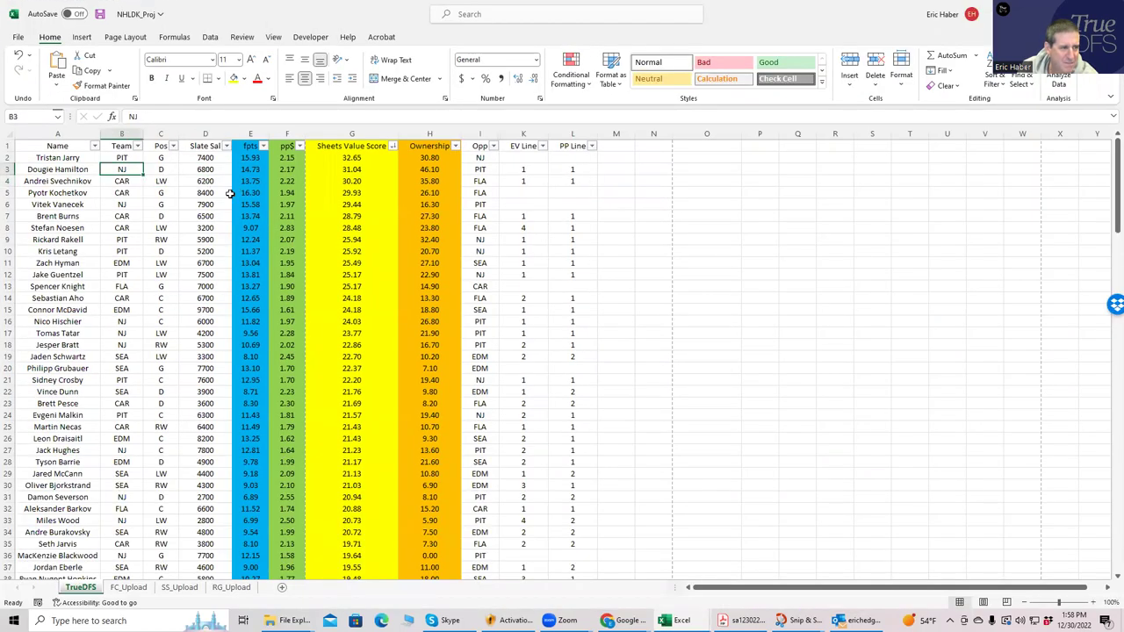
left_click(113, 193)
left_click(138, 217)
- Check Rickard Rakell's team, position and salary, and compare the salaries of Letang, Hyman, Jack Hughes and Guentzel
left_click(133, 238)
left_click(128, 229)
left_click(165, 239)
left_click(206, 243)
left_click_drag(212, 264, 220, 256)
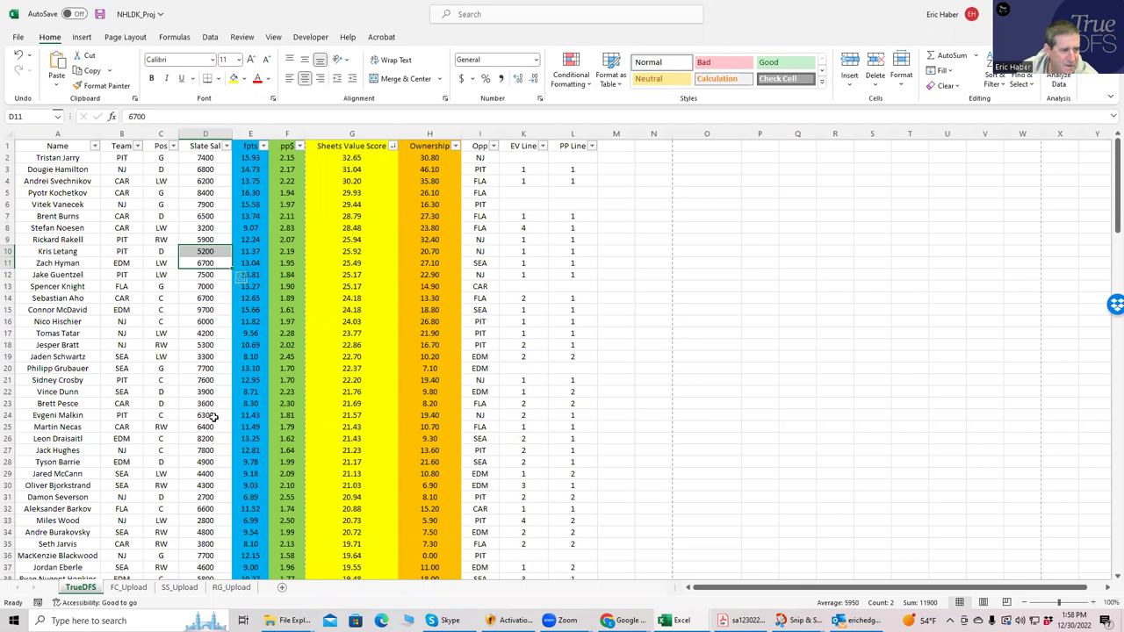
left_click(202, 450)
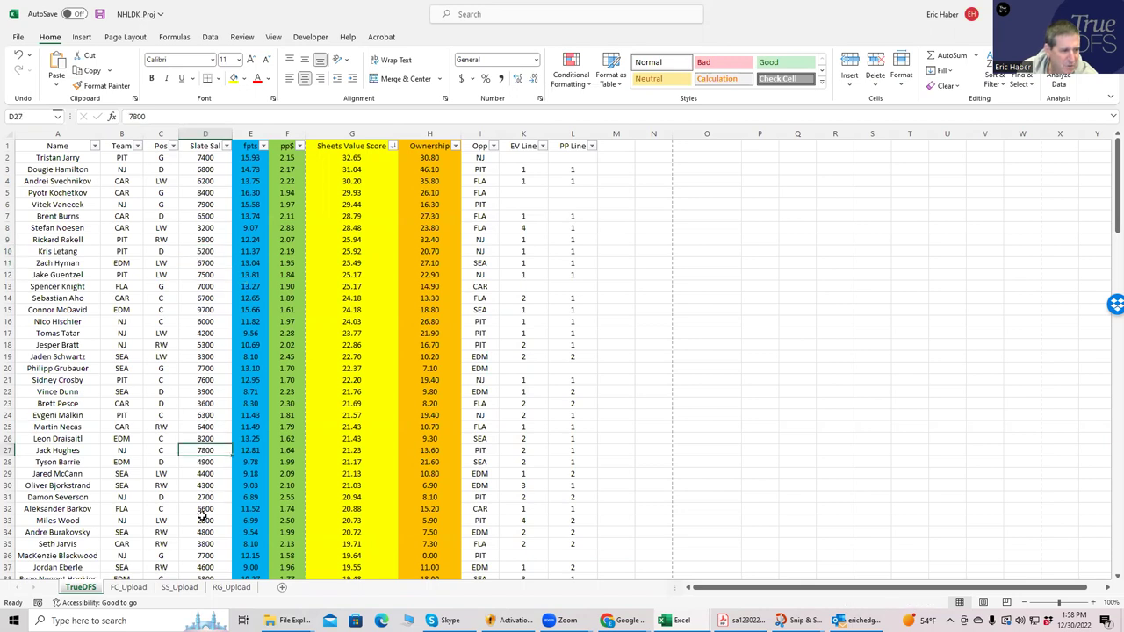
left_click(203, 274)
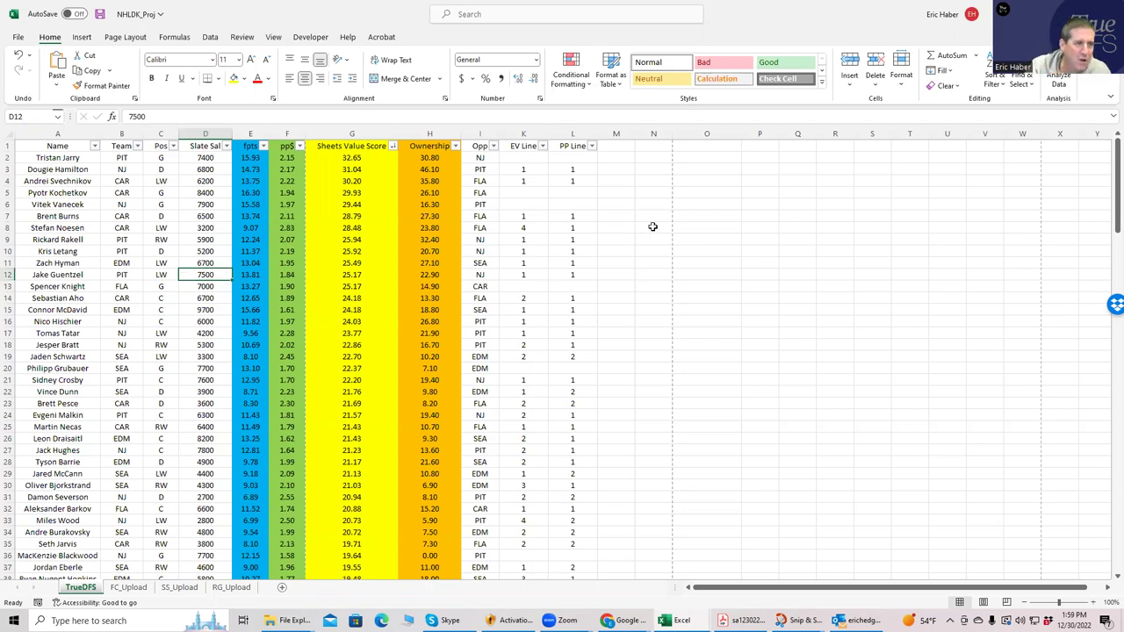
- Keep the projections sheet maximized and compare the slate salaries of Stefan Noesen, Dougie Hamilton and Tomas Tatar
double_click(342, 19)
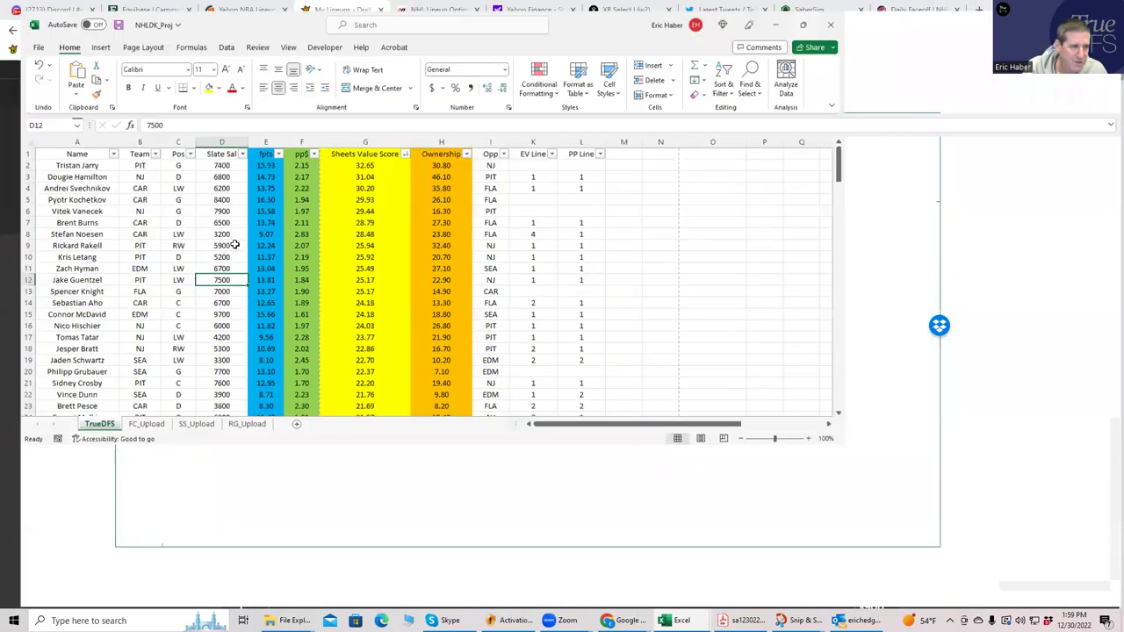
key("super+Up")
left_click(211, 225)
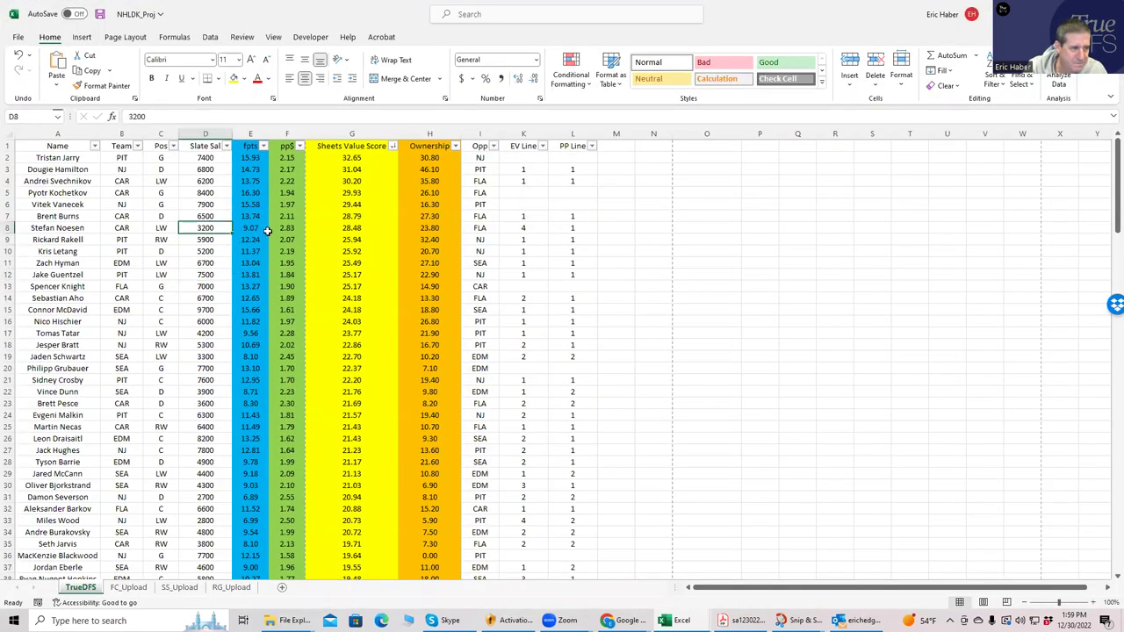
left_click(205, 168)
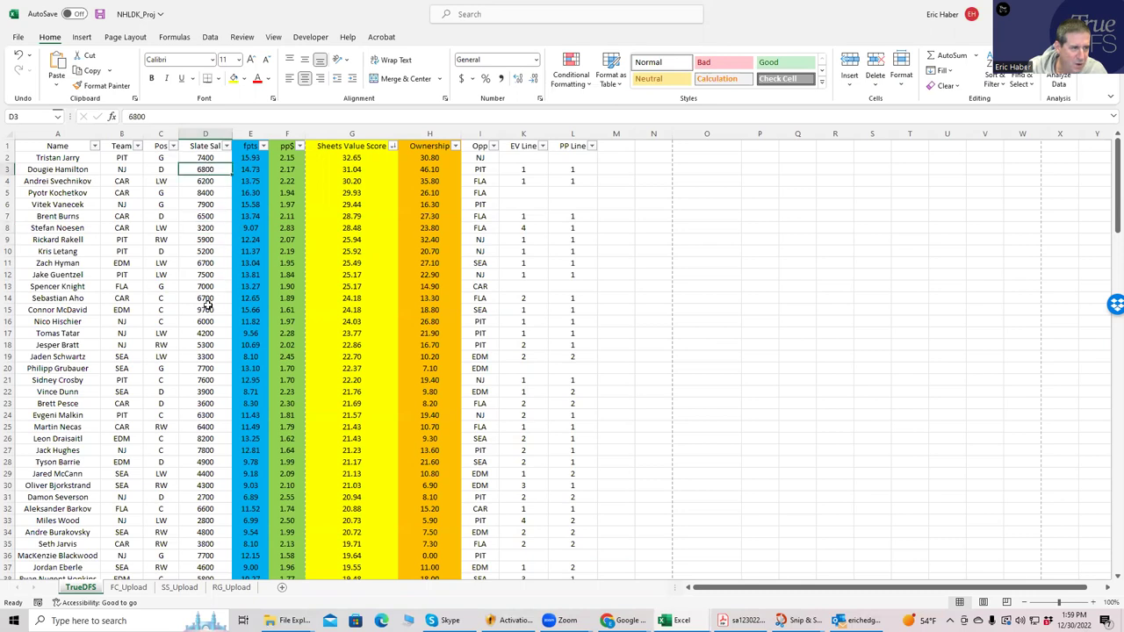
left_click(209, 333)
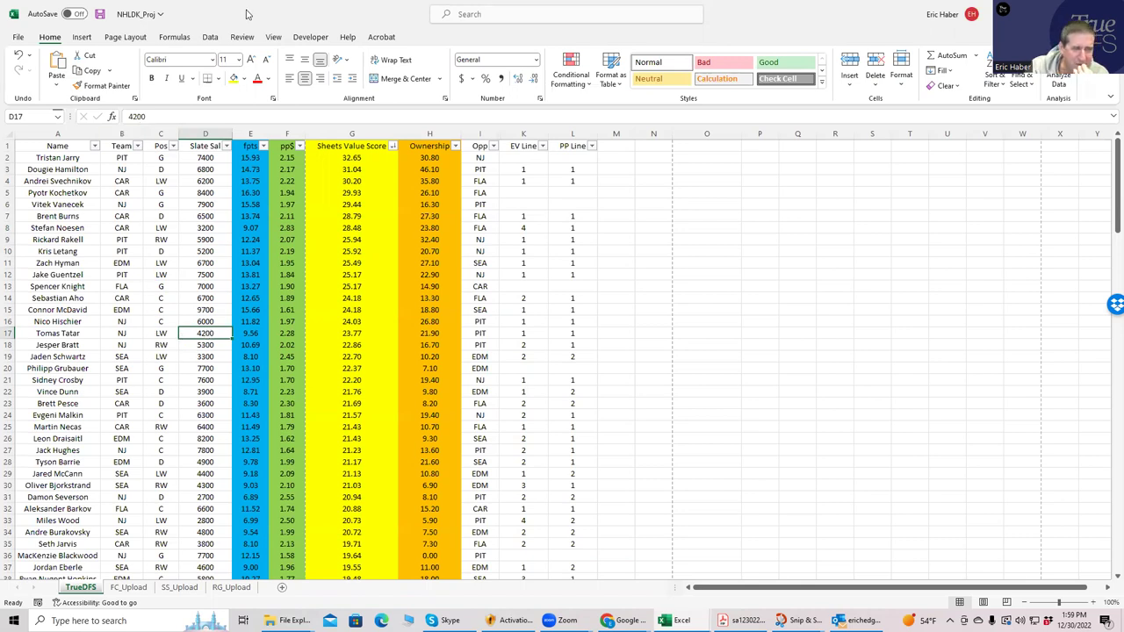
- Return to the DraftKings lineup editor and remove goalie Tristan Jarry from the lineup
key("alt+Tab")
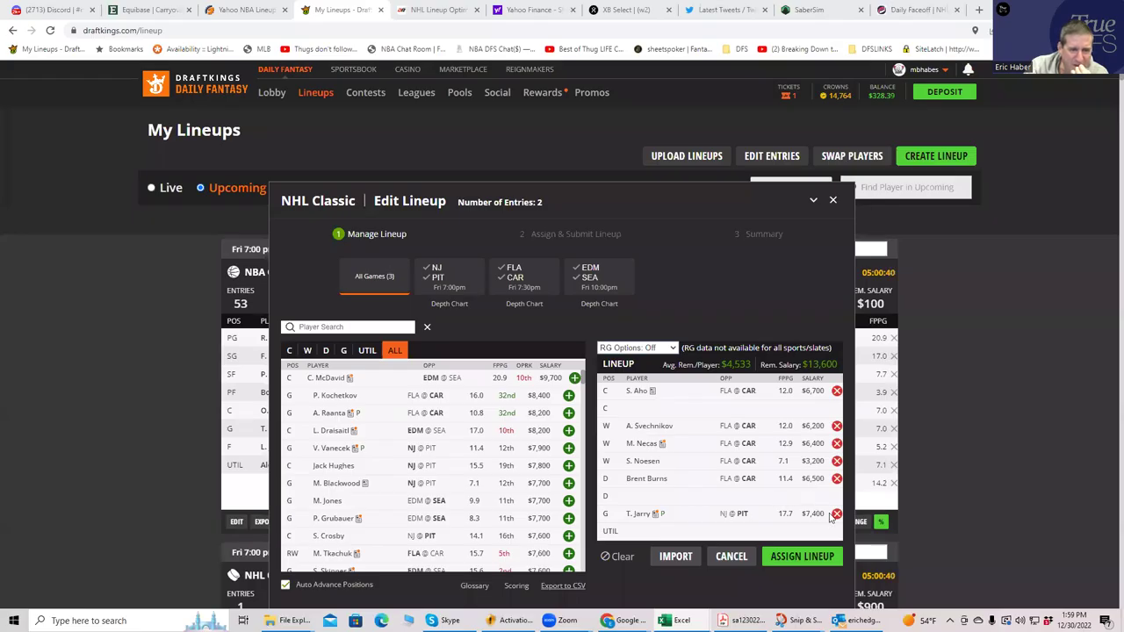
left_click(836, 514)
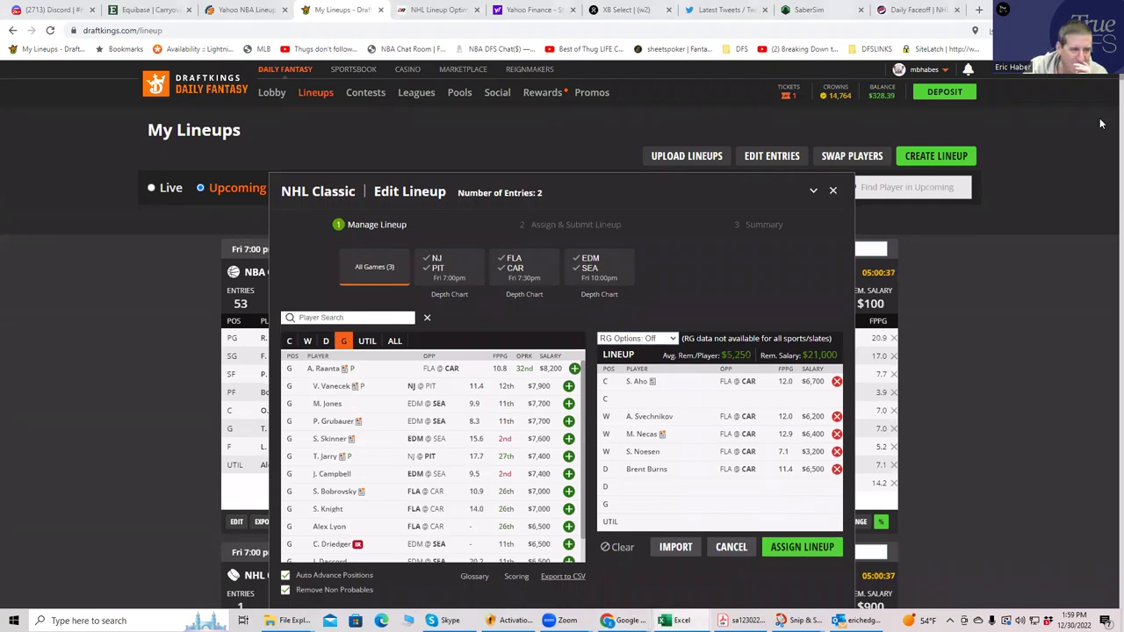
- Switch to the Excel projections sheet and check the slate salaries of New Jersey's Jesper Bratt and Nico Hischier
key("alt+Tab")
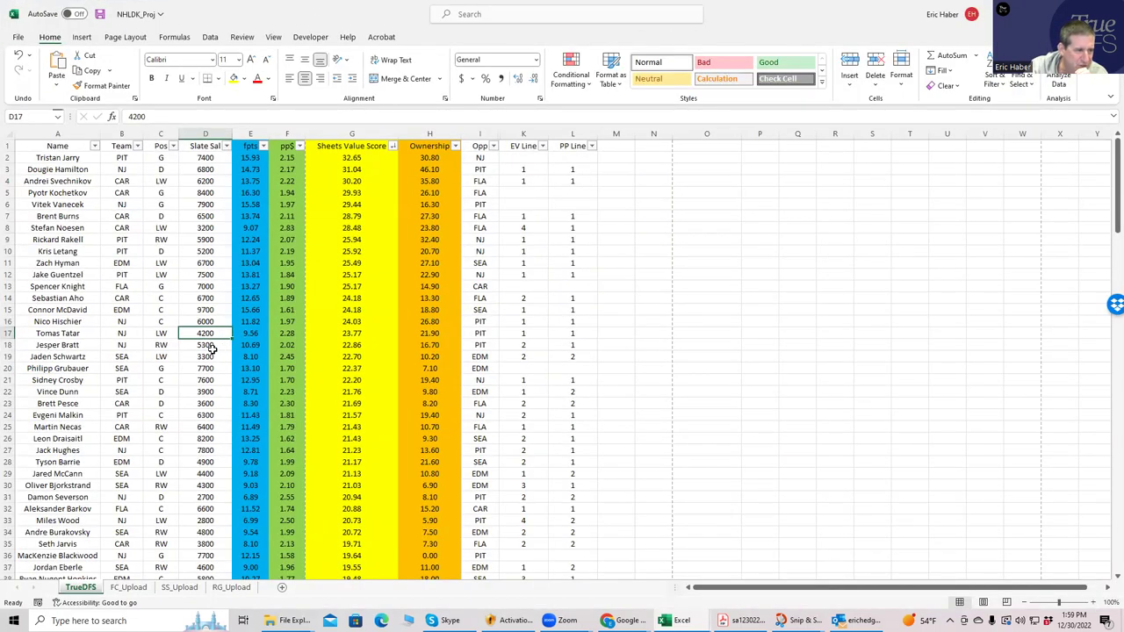
left_click(213, 348)
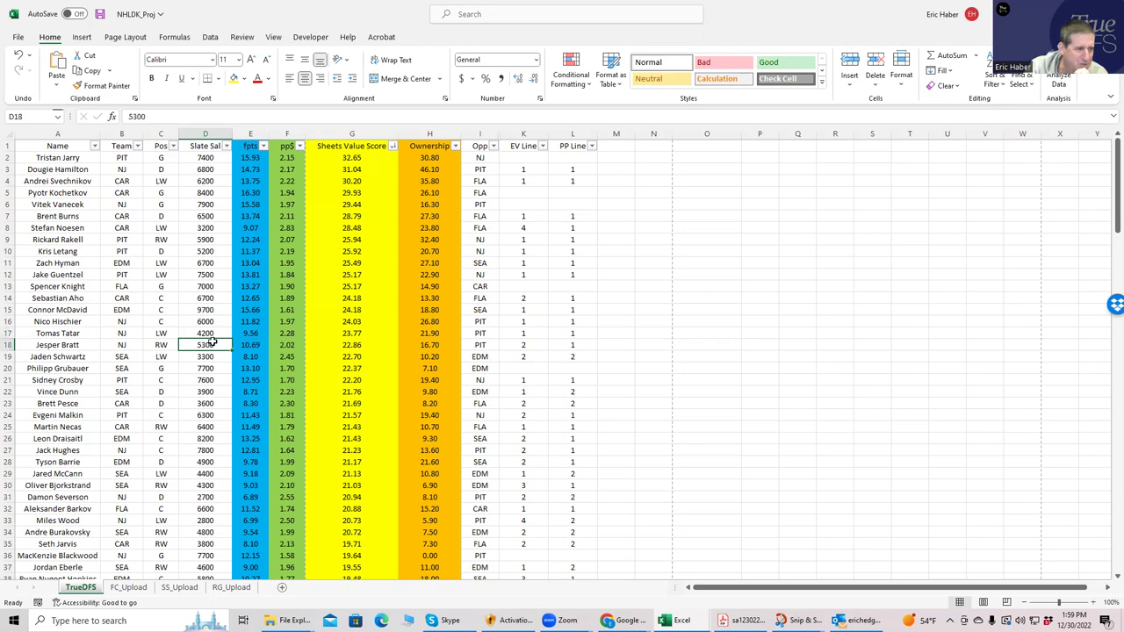
left_click(205, 322)
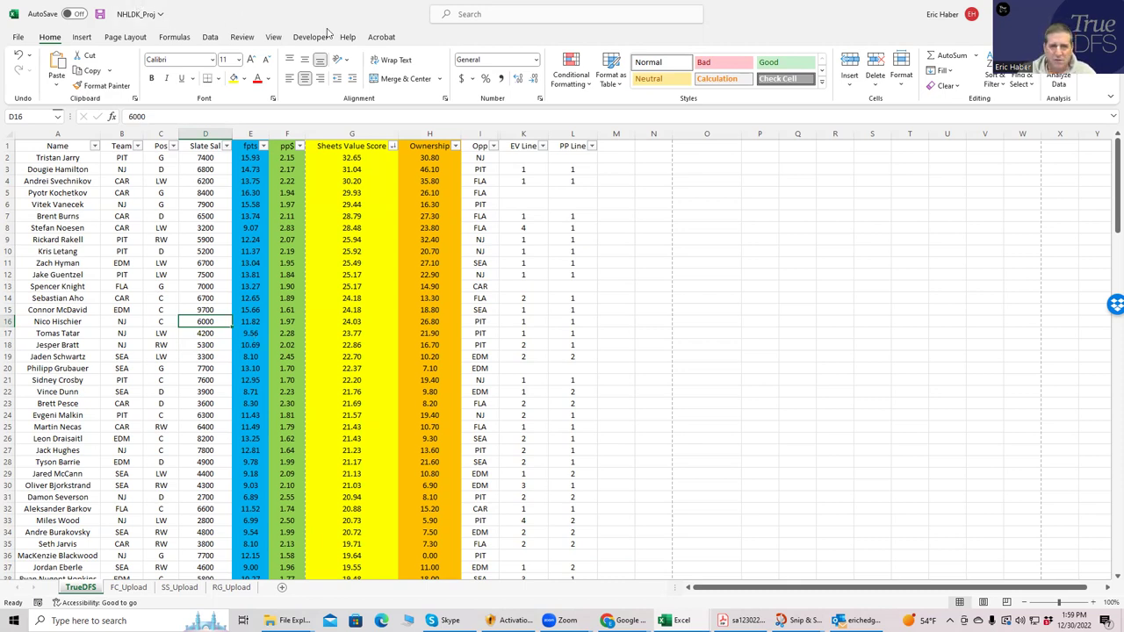
- Return to the DraftKings lineup editor, limit the player pool to New Jersey, and add winger Jesper Bratt to the lineup
key("alt+Tab")
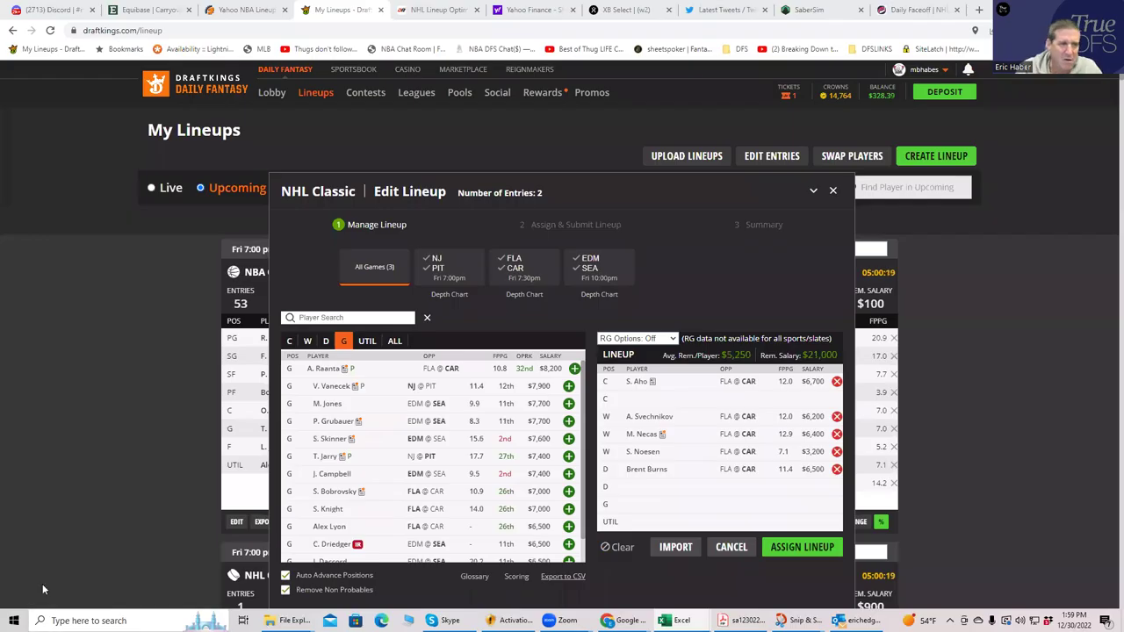
left_click(437, 272)
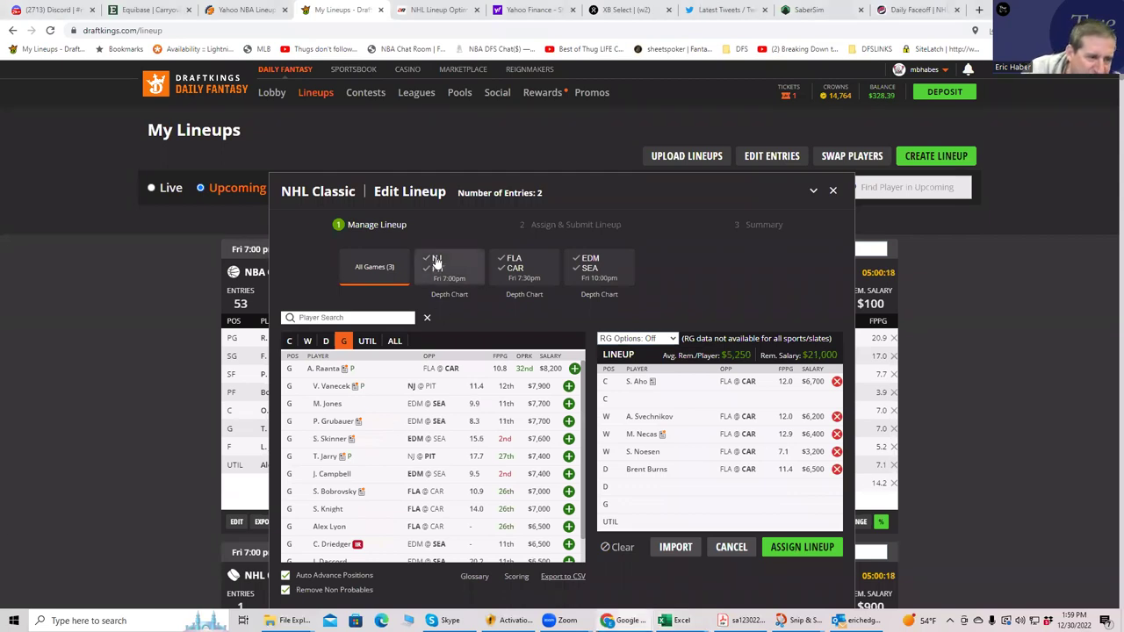
left_click(307, 342)
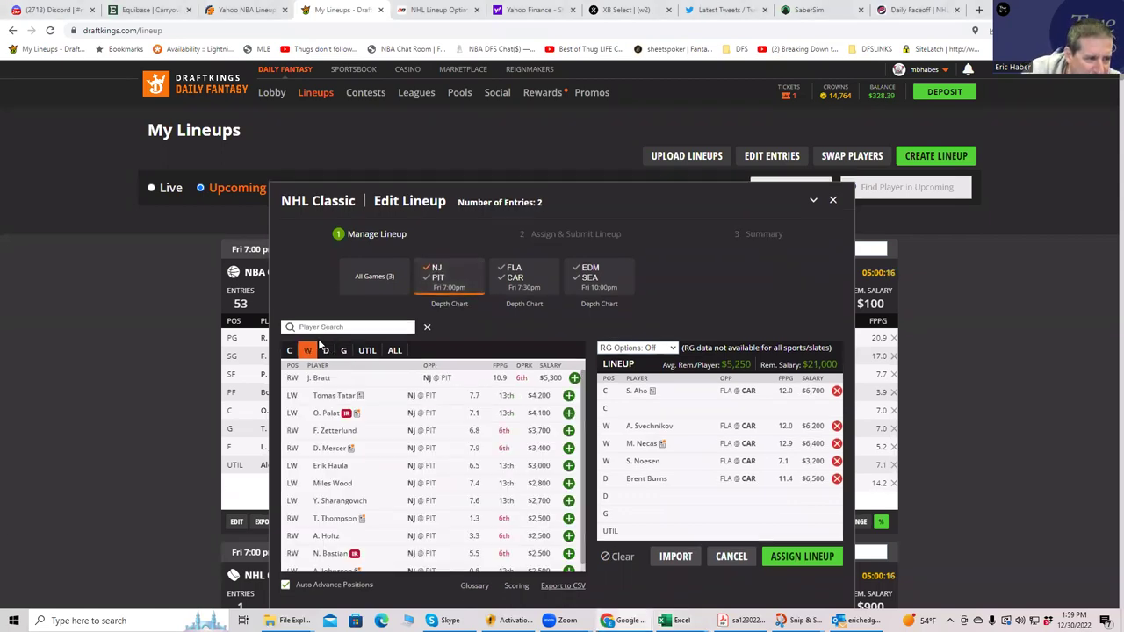
left_click(573, 379)
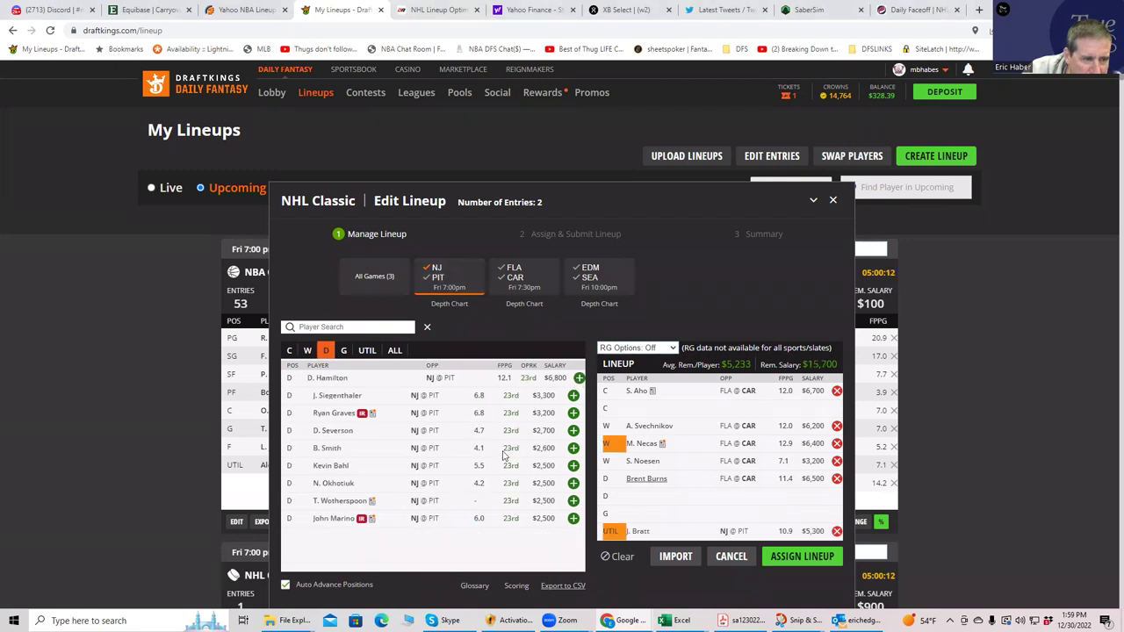
- Try Dougie Hamilton as the second defenseman, and take both him and Jesper Bratt back out of the lineup
left_click(579, 380)
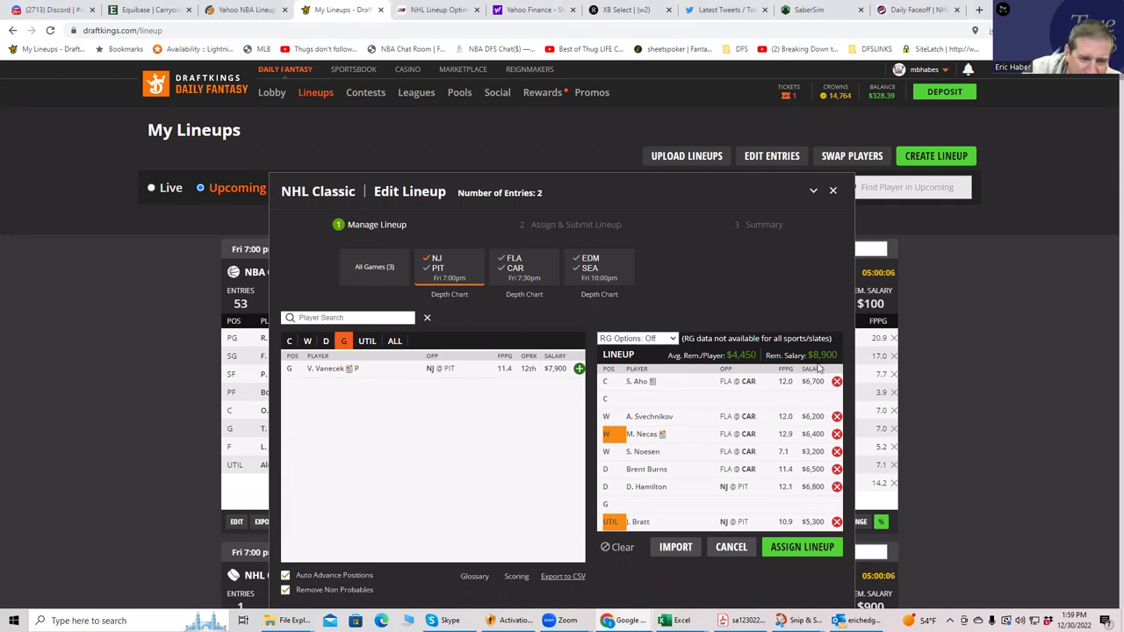
left_click(837, 488)
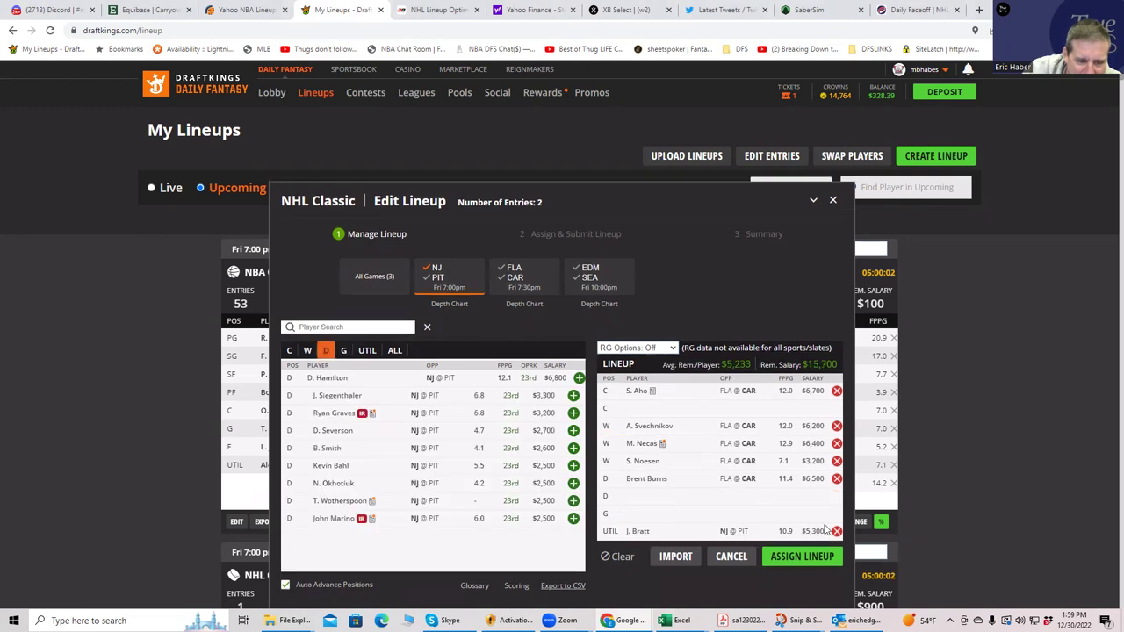
left_click(837, 532)
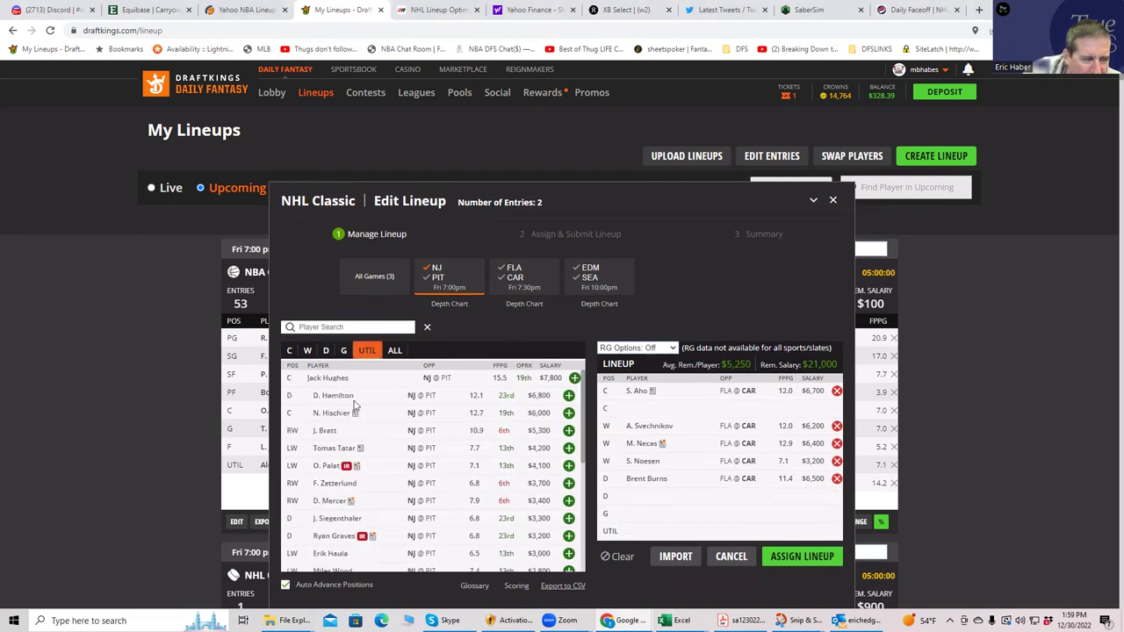
- Try Tomas Tatar at utility and Nico Hischier at center, and close the lineup editor without assigning the lineup
left_click(568, 448)
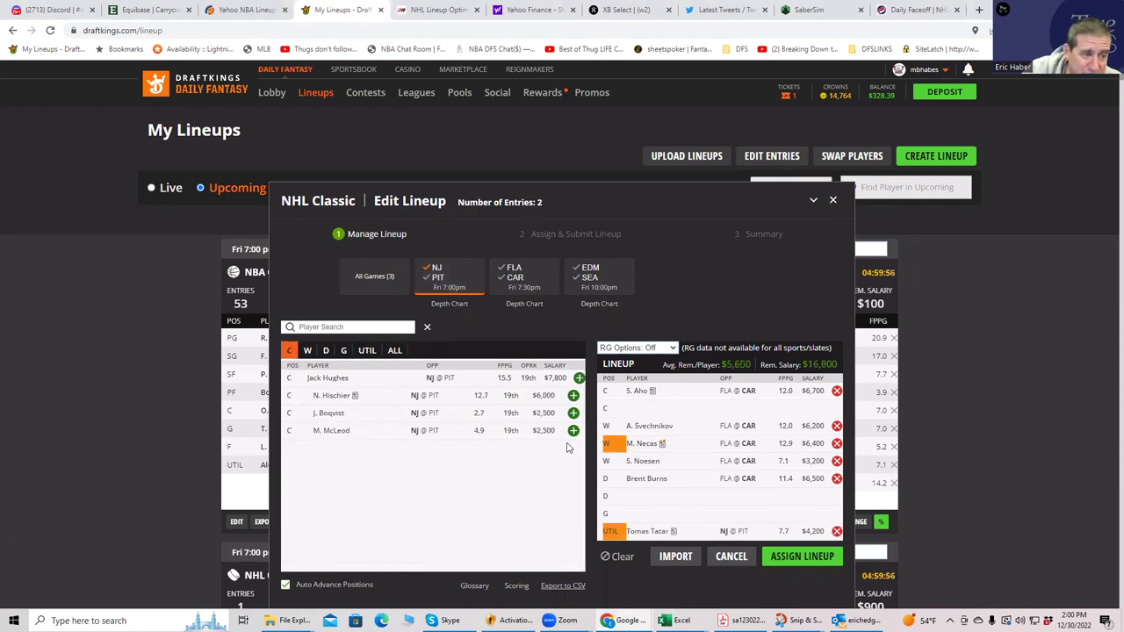
left_click(574, 396)
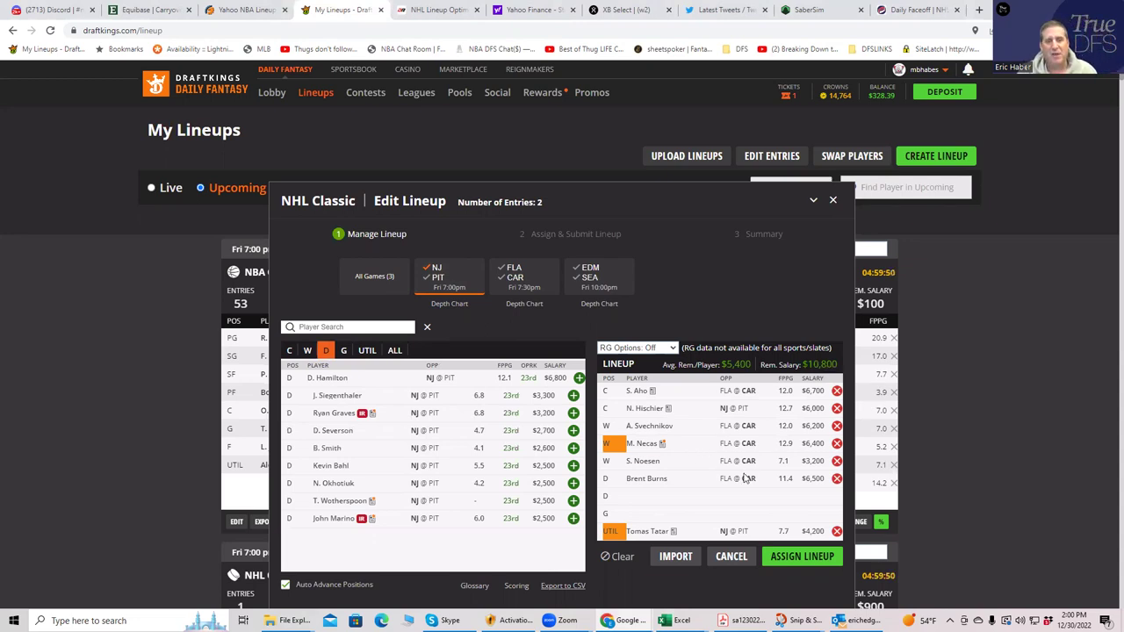
left_click(833, 201)
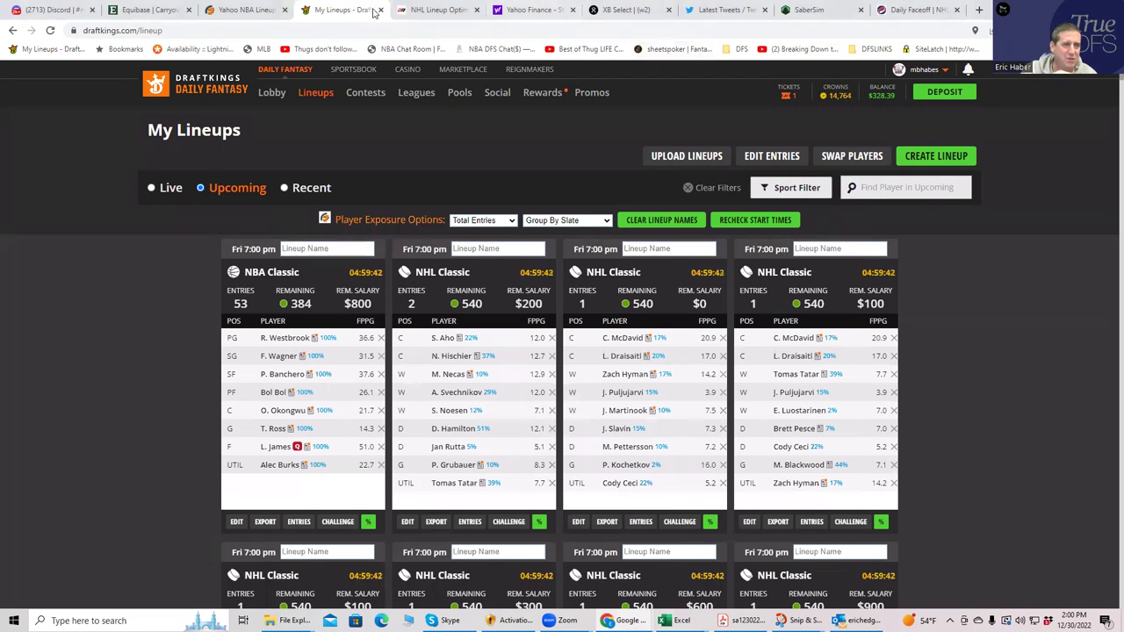
- Switch to SaberSim and set up a new NHL build with the number of lineups set to 150
left_click(416, 7)
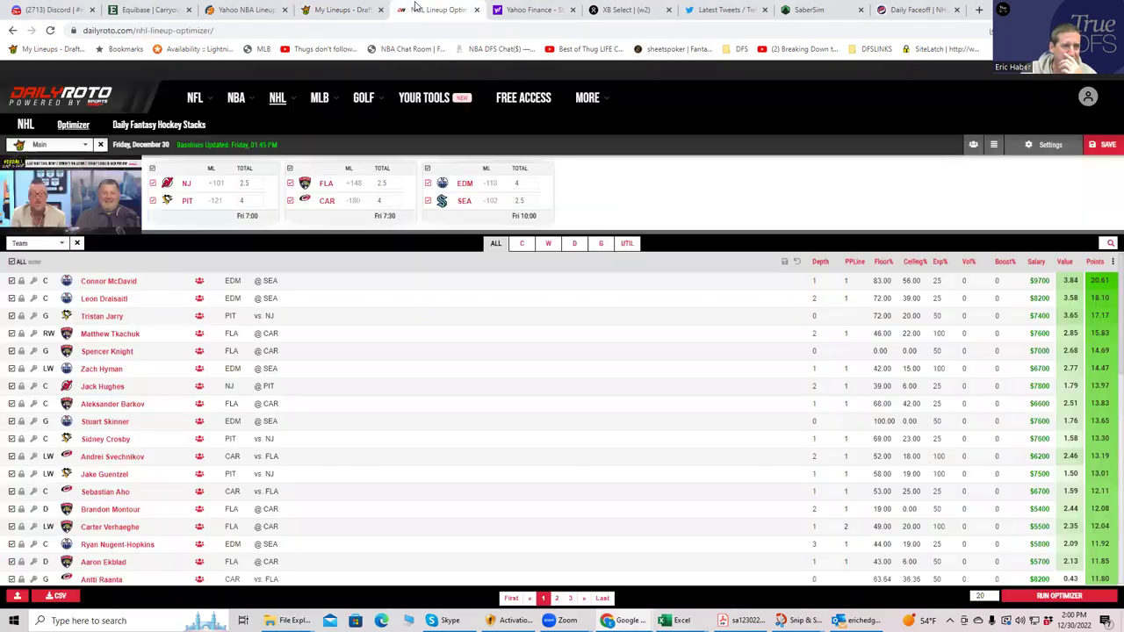
left_click(808, 11)
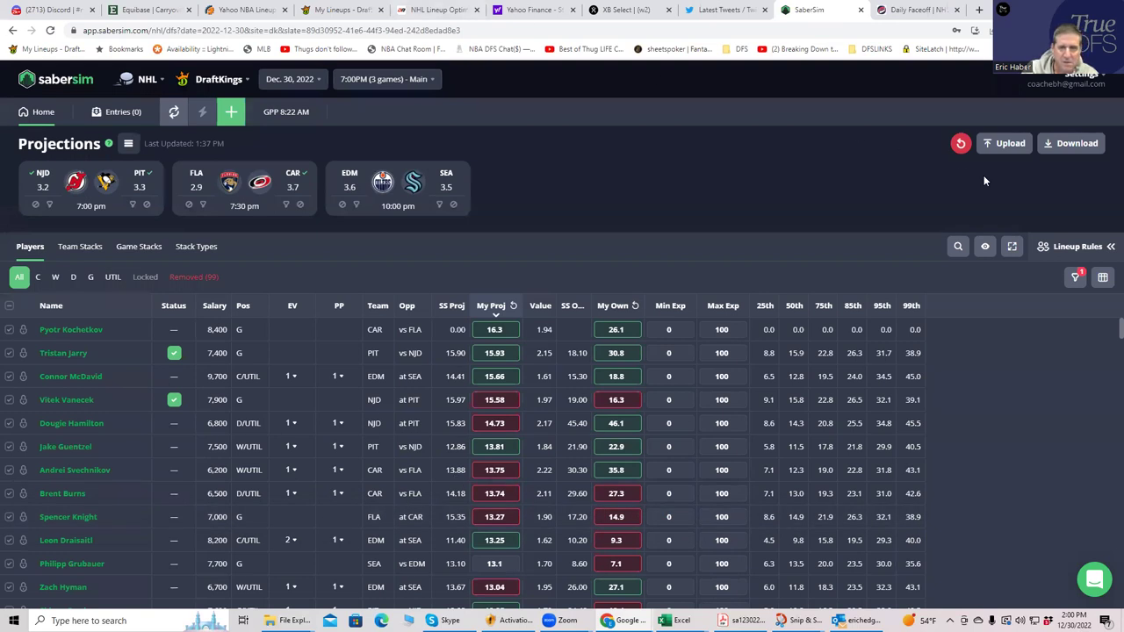
left_click(231, 112)
left_click(397, 326)
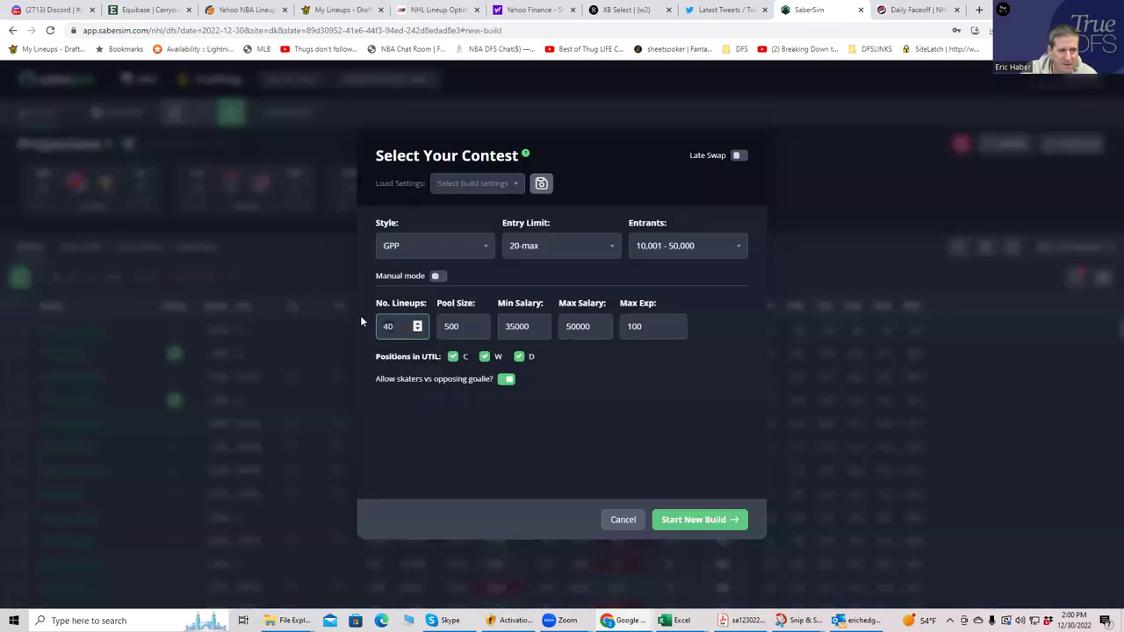
key("BackSpace")
key("BackSpace")
type("150")
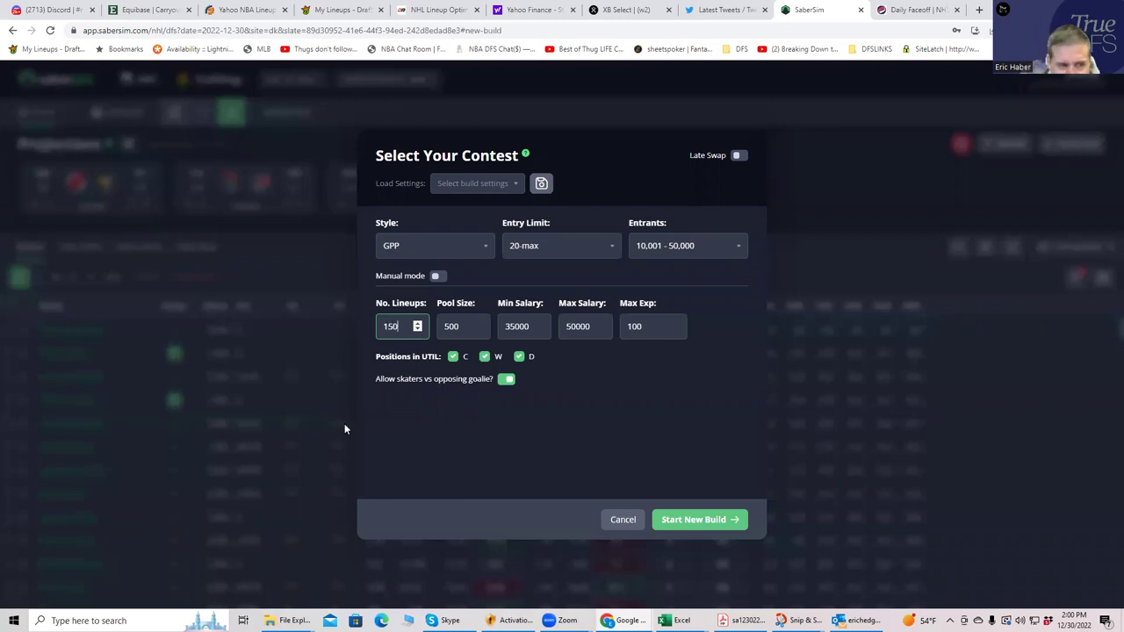
- Set the contest entry limit to 150-max and start the new build
left_click(481, 447)
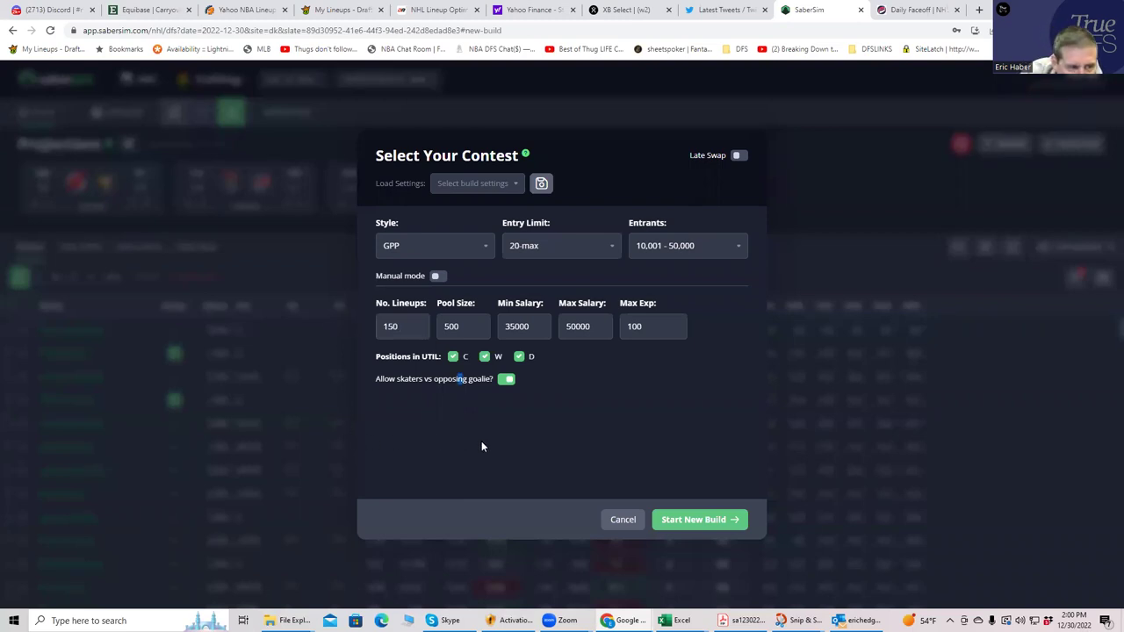
left_click(550, 252)
left_click(527, 337)
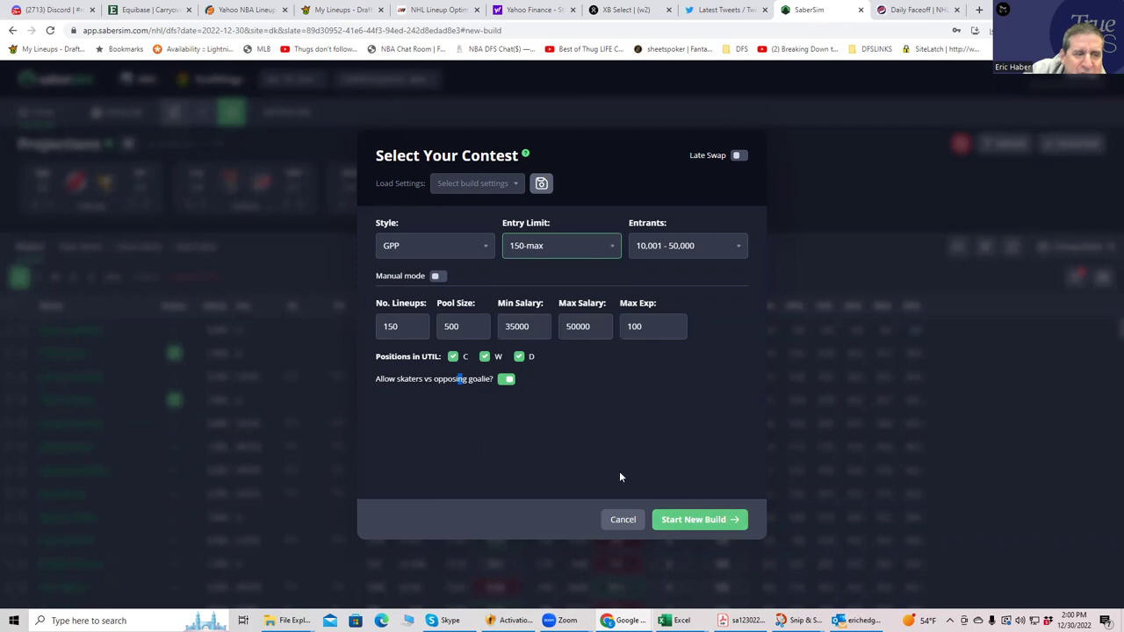
left_click(689, 527)
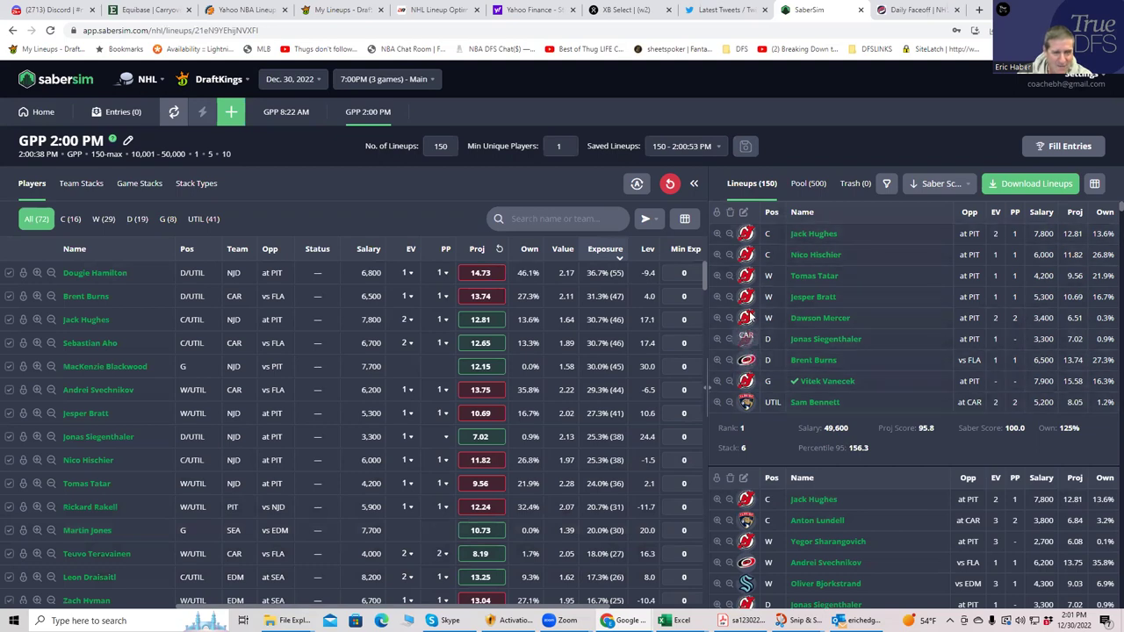
- Examine the team stack exposures of the new build
left_click(94, 185)
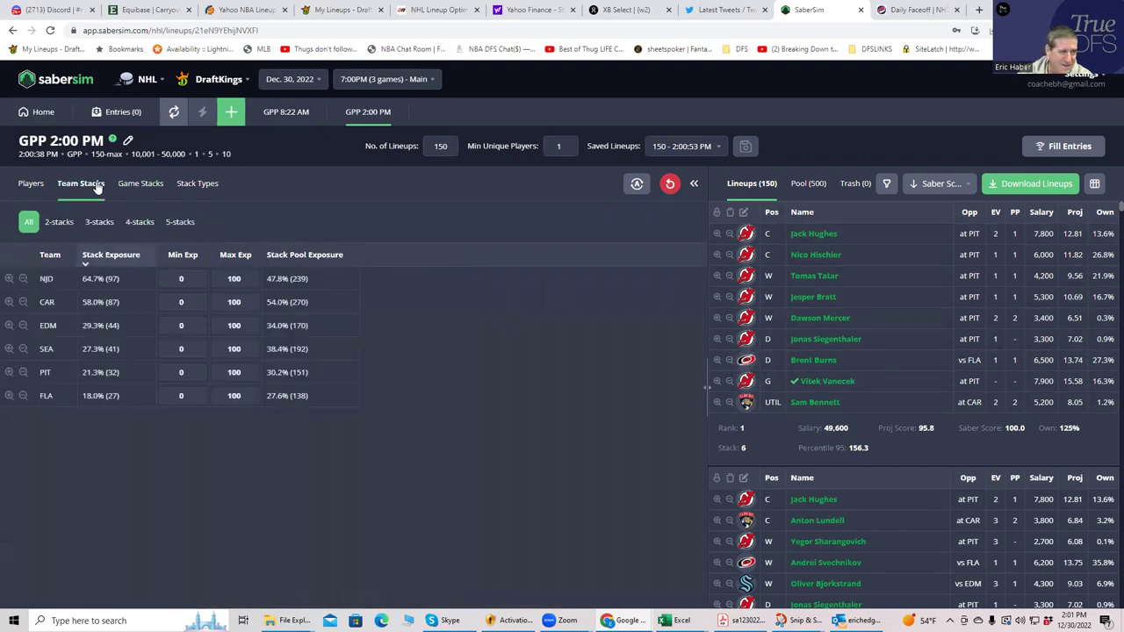